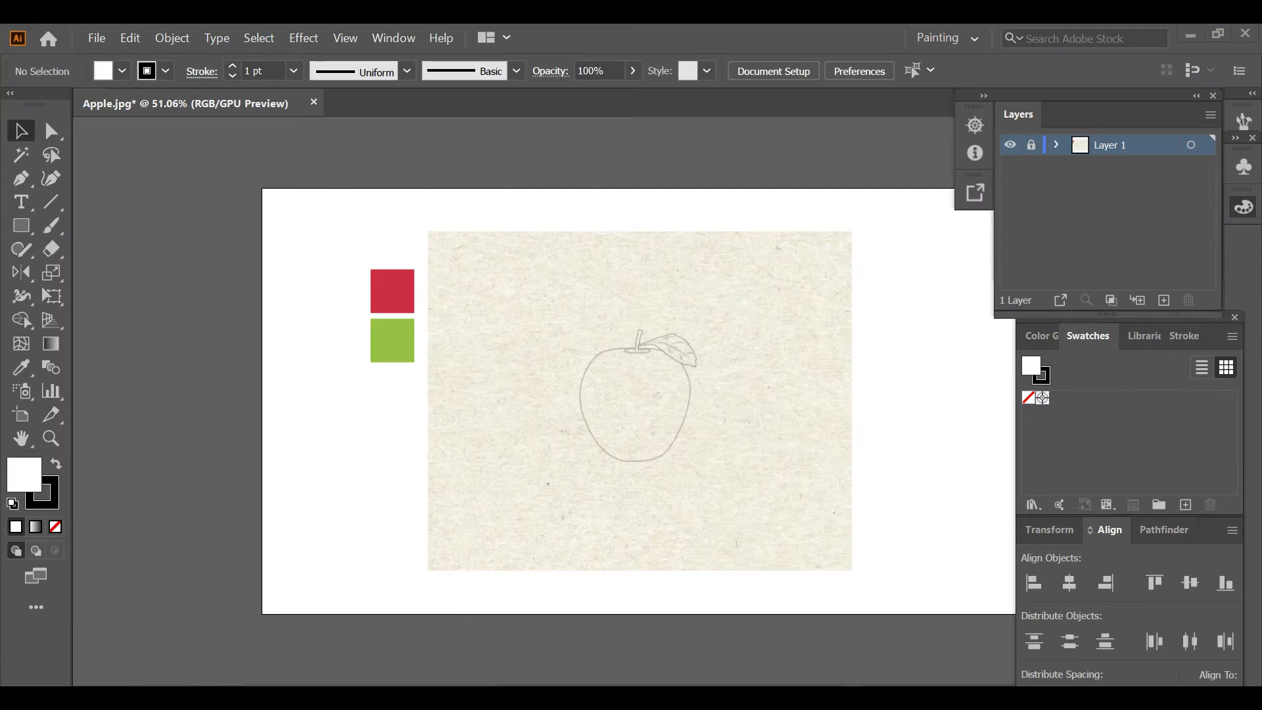
Step: On a new layer, draw an unfilled circle over the apple sketch and shrink it to roughly the apple's width
click(1164, 300)
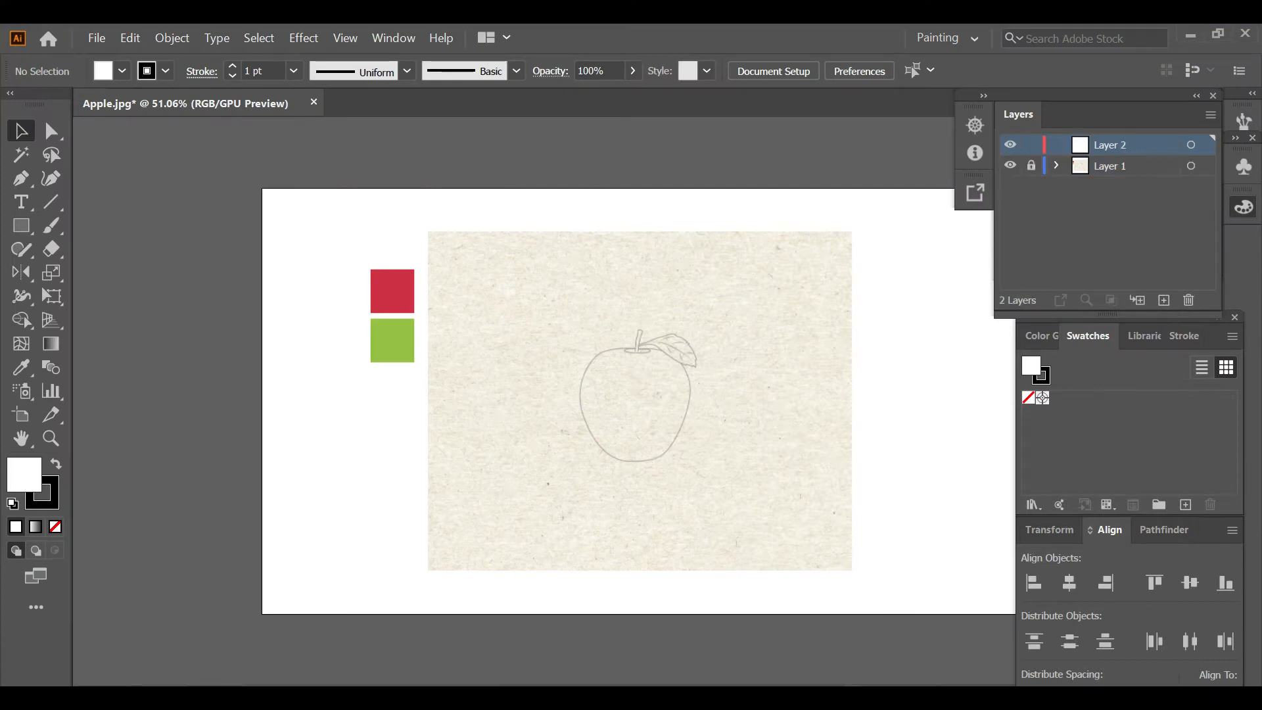
key(slash)
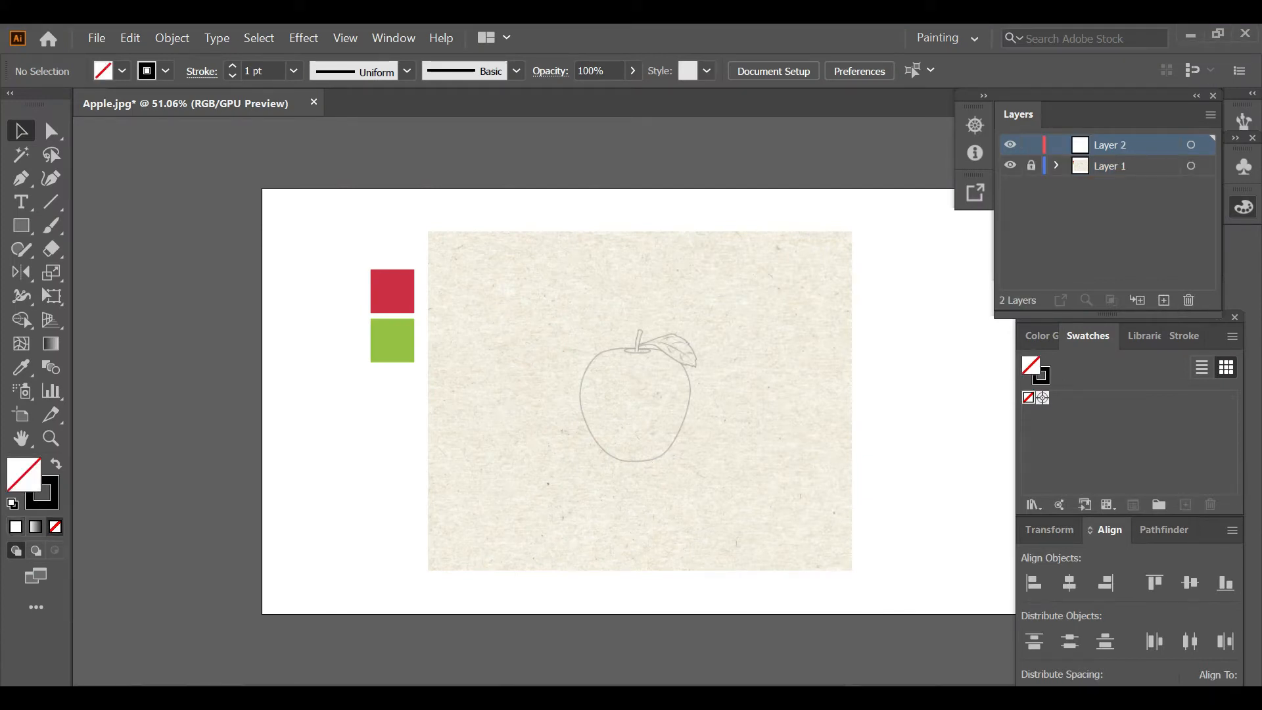
key(l)
drag(582, 336, 704, 459)
key(ctrl+plus)
key(ctrl+plus)
key(ctrl+plus)
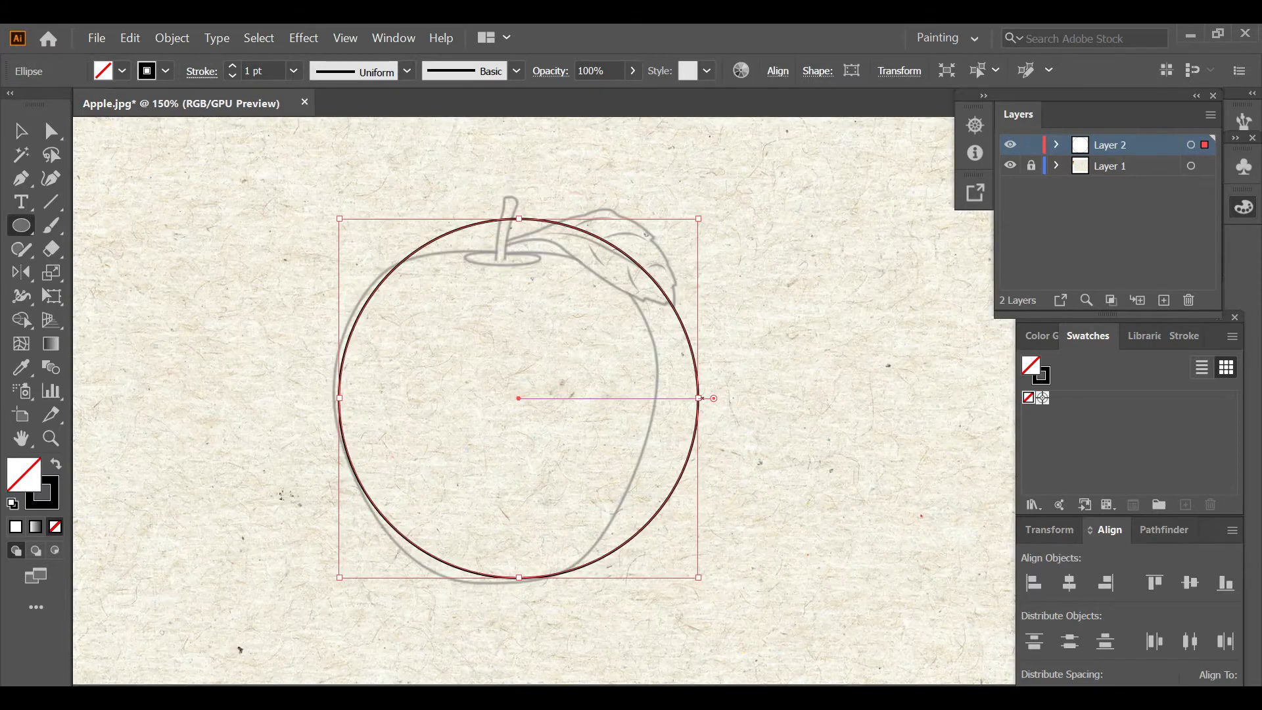
drag(698, 399, 652, 398)
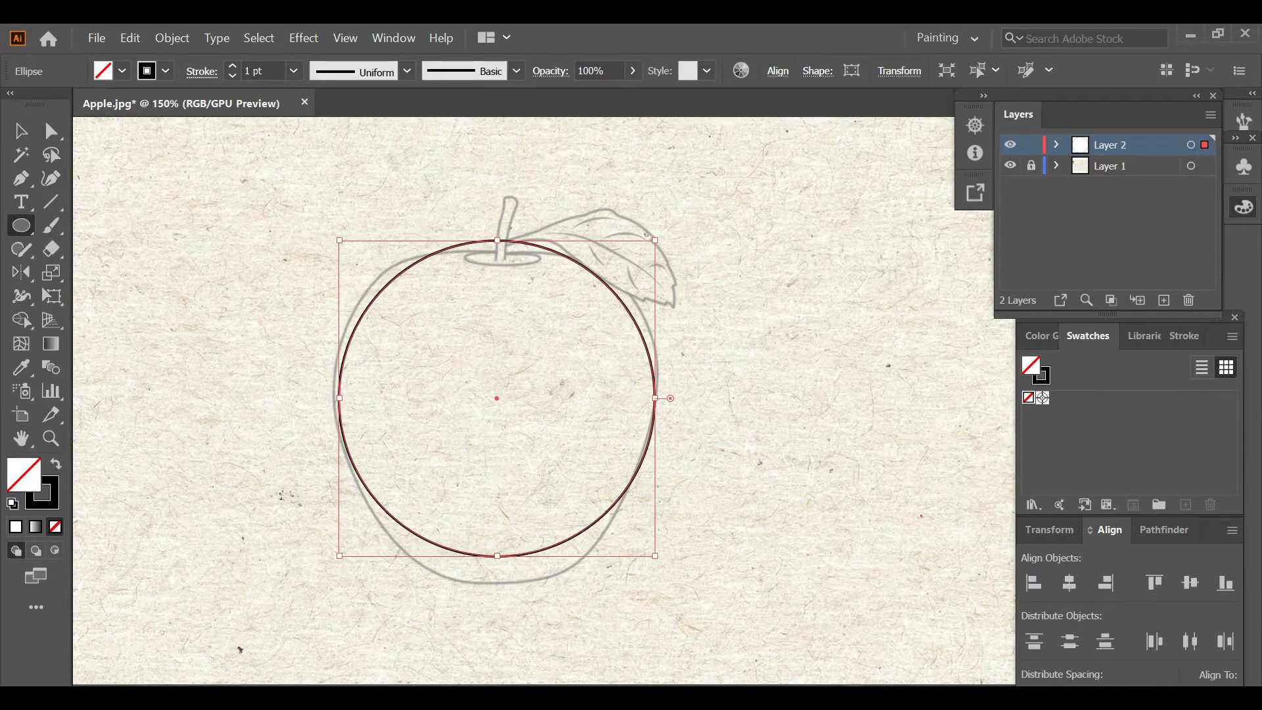
Step: Move the circle's bottom and top anchor points onto the bottom and top edges of the apple sketch
key(a)
drag(496, 555, 497, 582)
drag(497, 241, 497, 252)
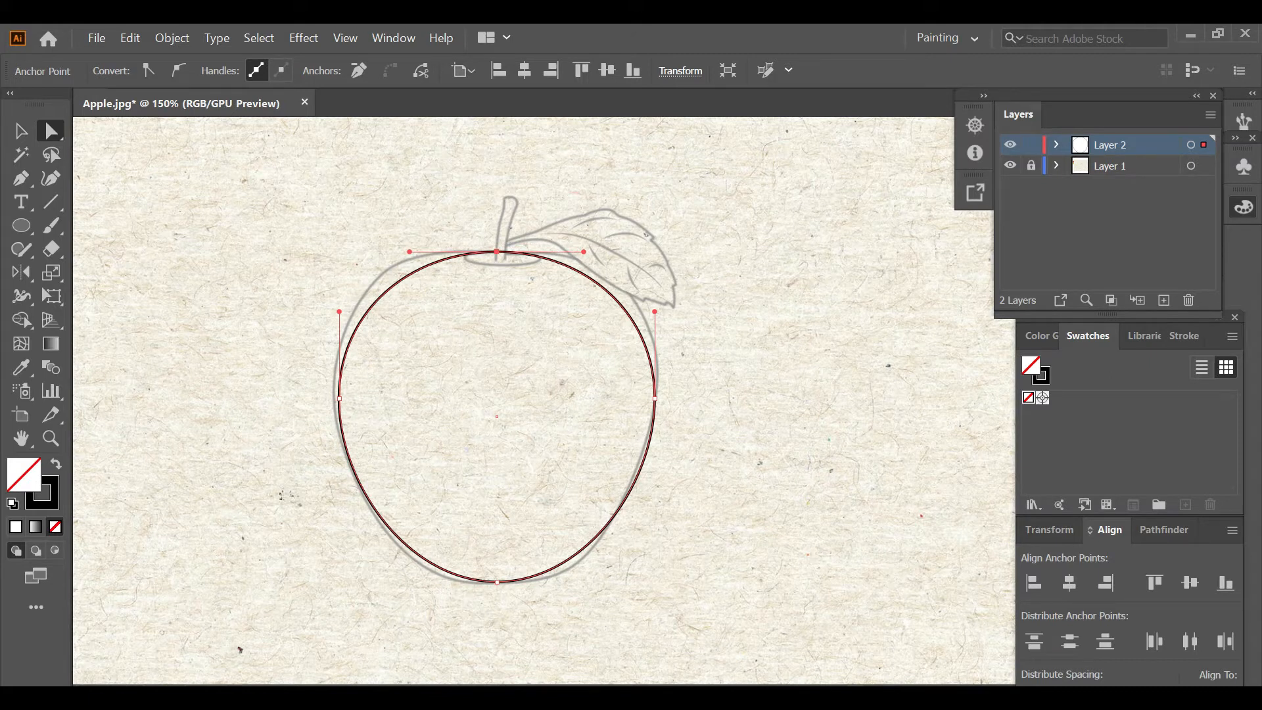
Step: Cut the apple outline at its top and bottom anchor points and delete the right half
key(c)
click(497, 582)
click(497, 252)
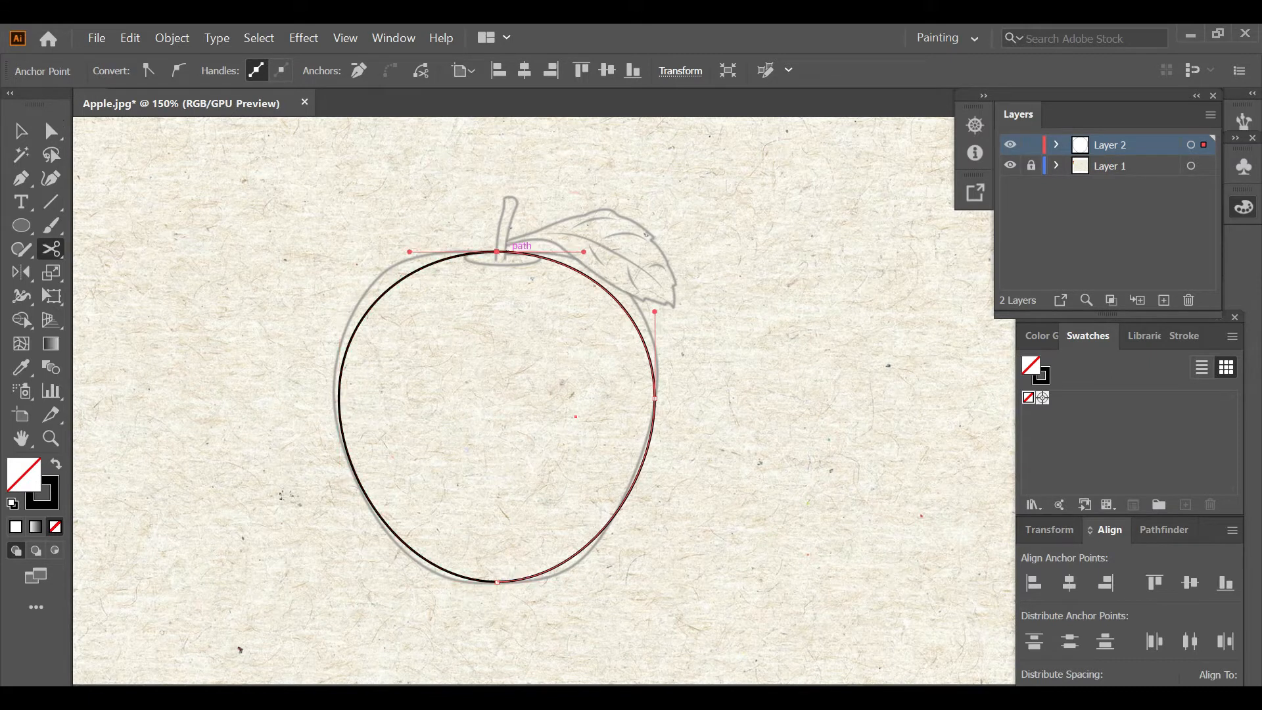
key(v)
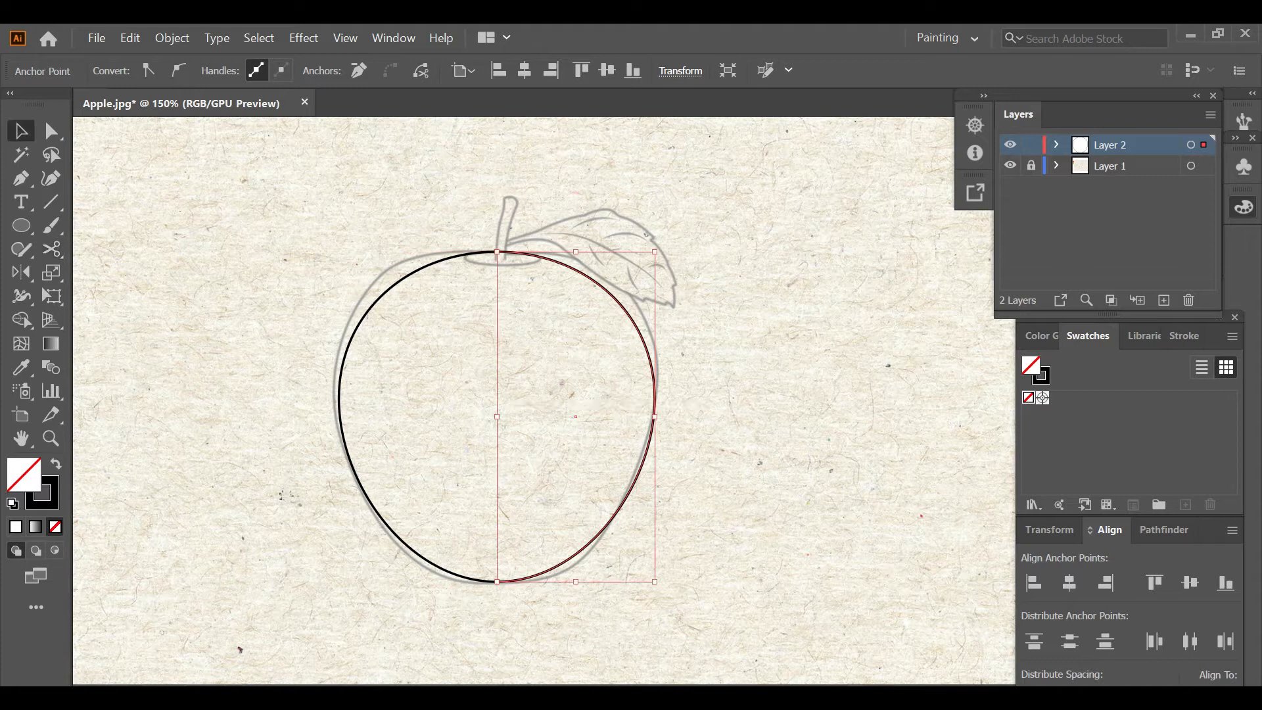
key(Delete)
Step: Reshape the top curve of the remaining left half to follow the sketched shoulder, lowering its top end point slightly
key(a)
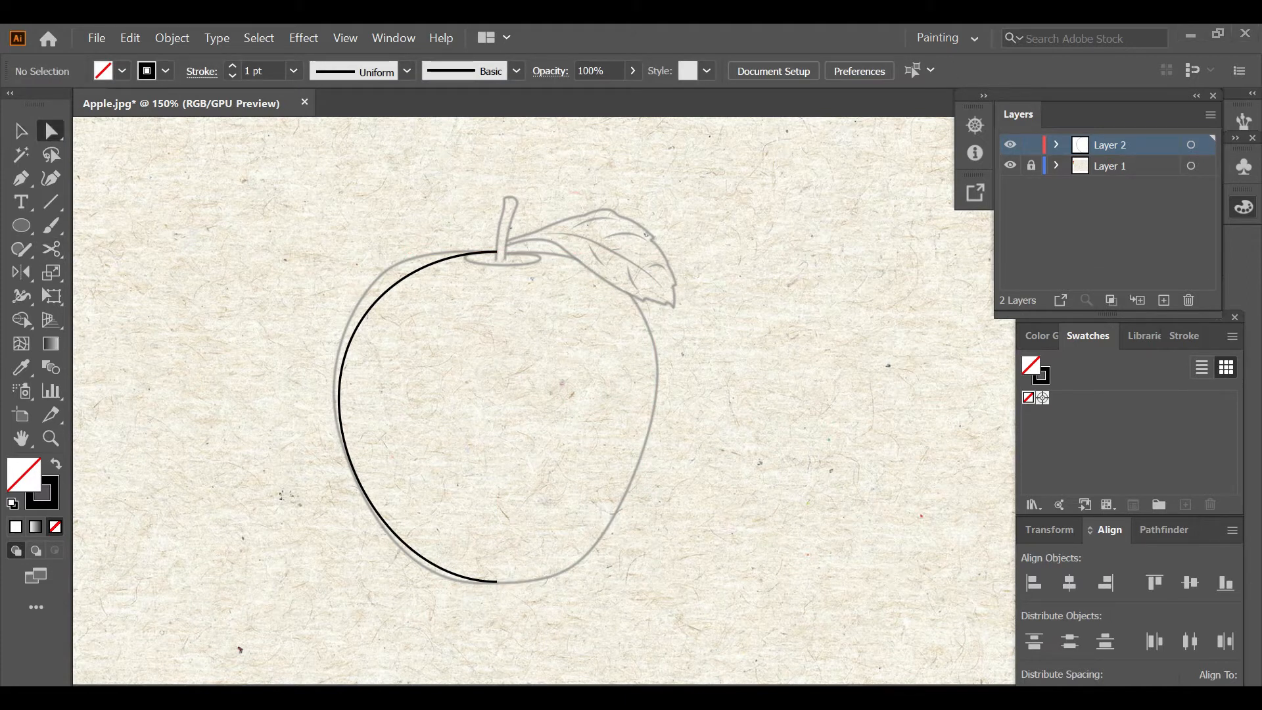
click(369, 501)
click(497, 252)
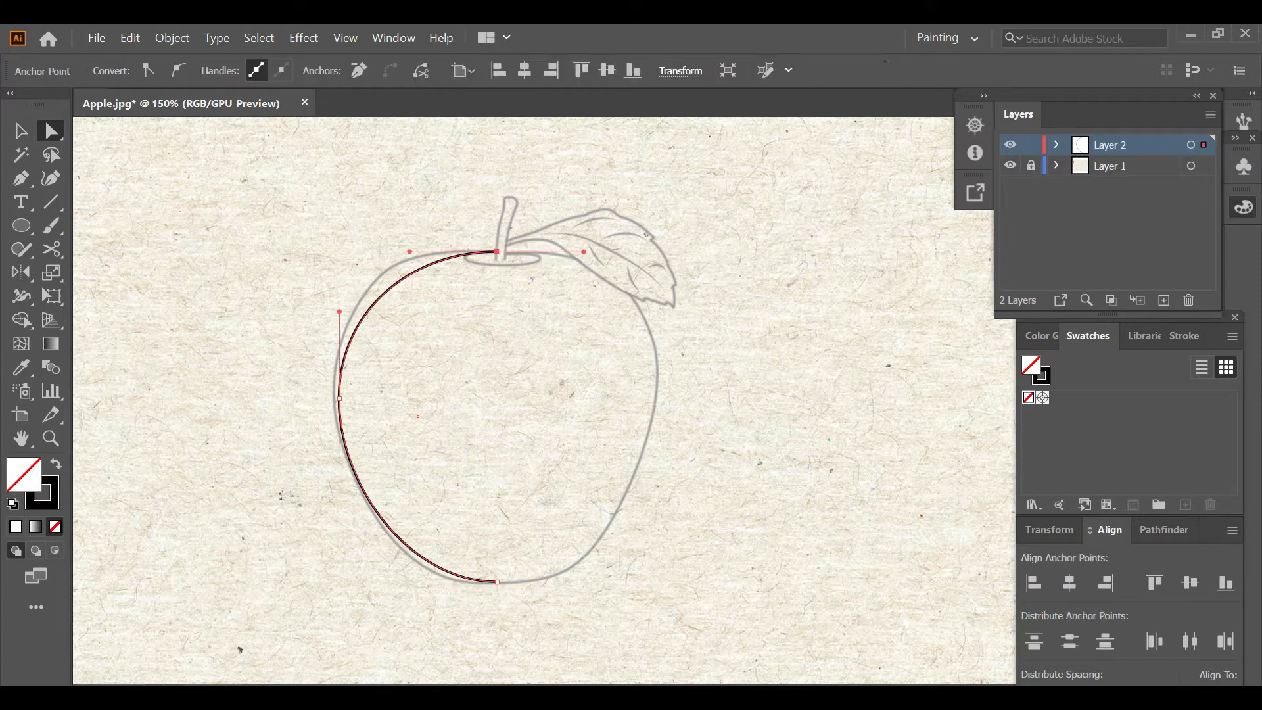
drag(409, 251, 363, 242)
scroll(491, 289, up, 4)
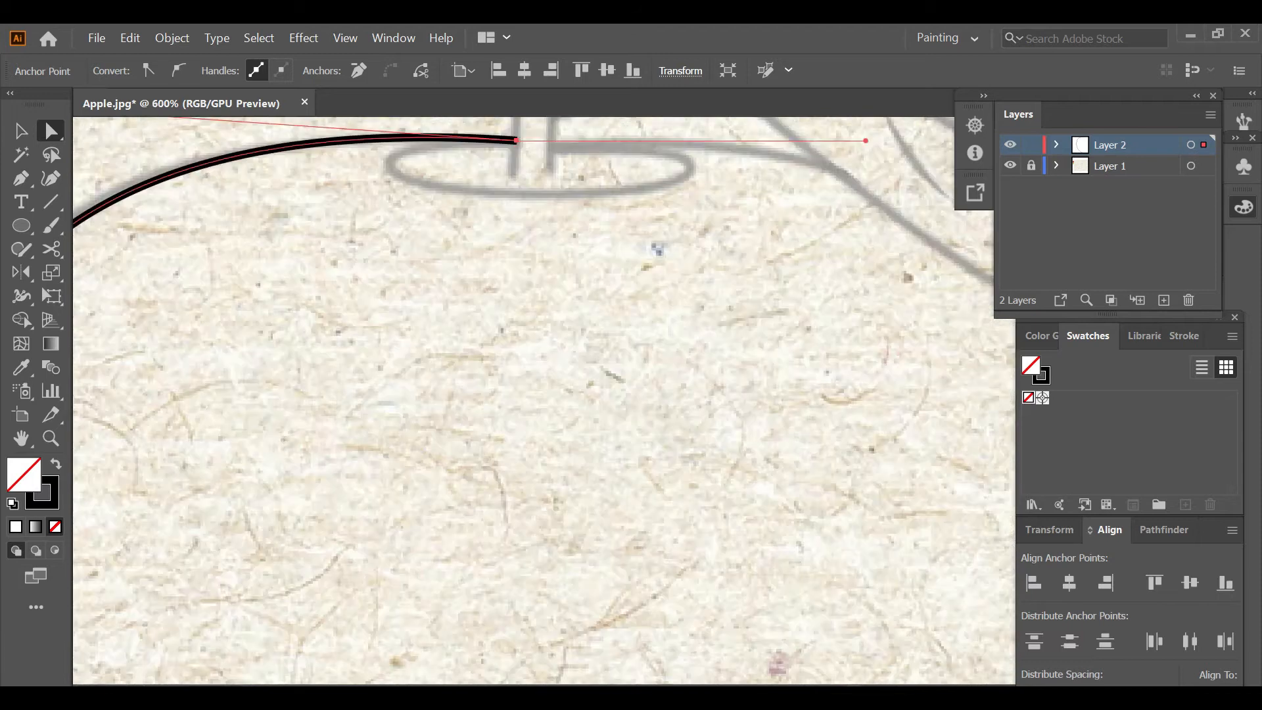
drag(517, 141, 517, 146)
click(527, 261)
scroll(527, 261, down, 4)
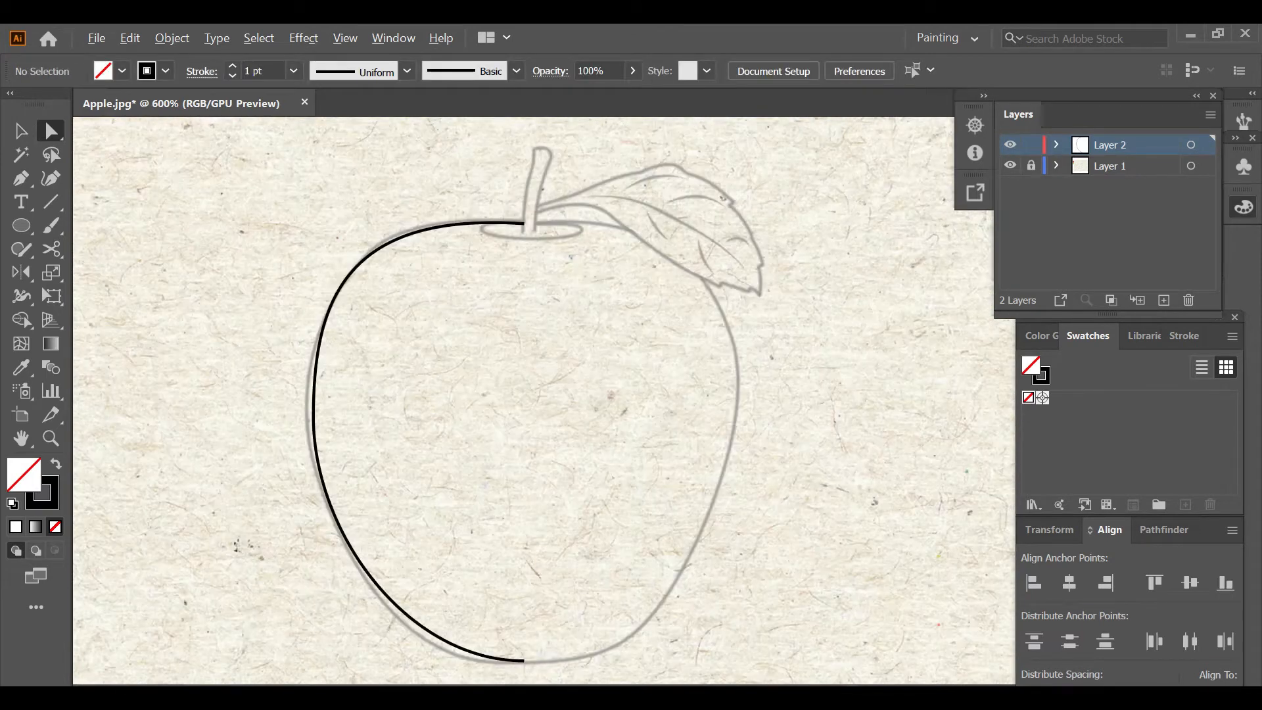
Step: Reflect a copy of the left half across a vertical axis through its bottom end point
key(v)
drag(359, 185, 601, 542)
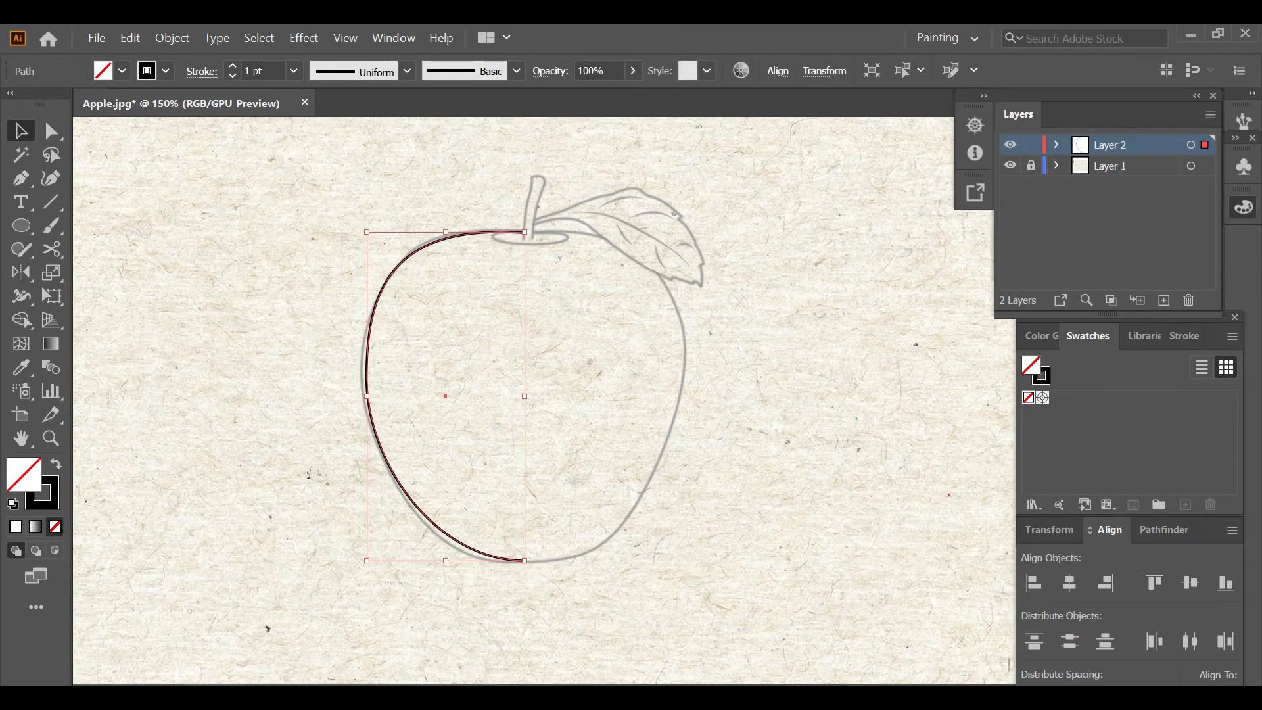
key(o)
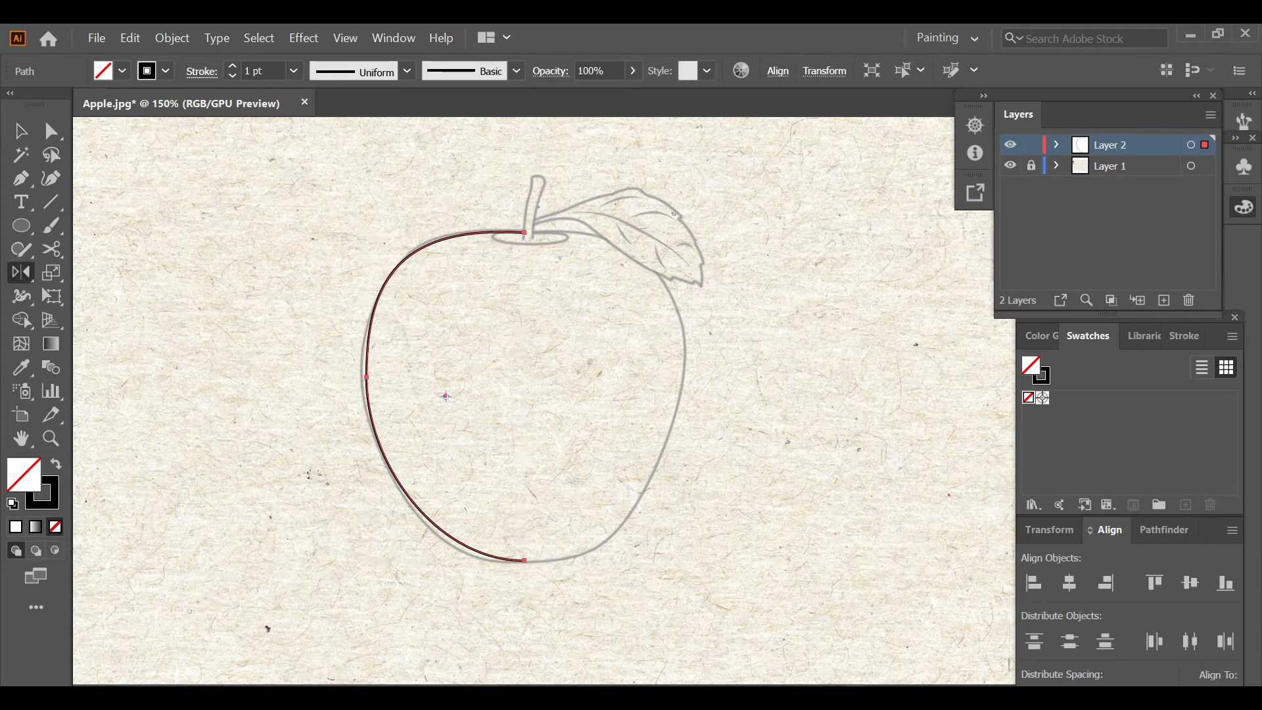
alt+click(524, 561)
click(840, 510)
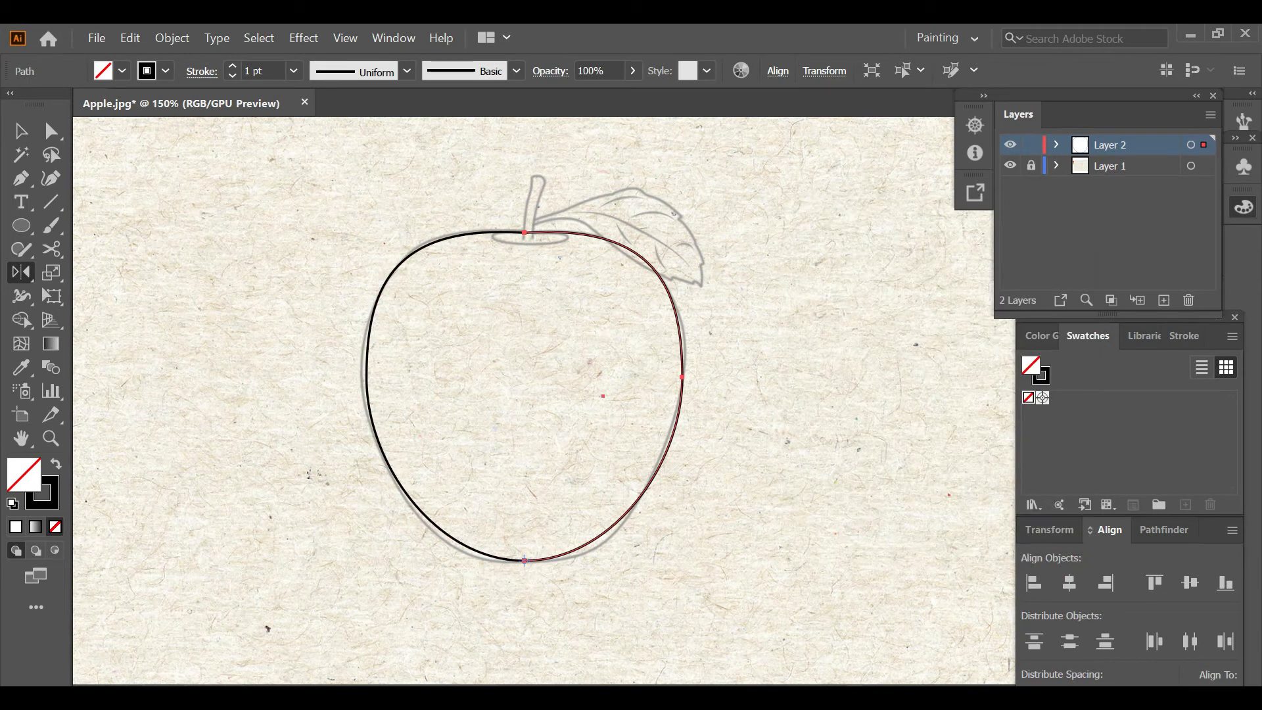
Step: Join the two apple halves into one outline and check the top anchor point
key(v)
shift+click(389, 276)
right_click(467, 333)
click(499, 436)
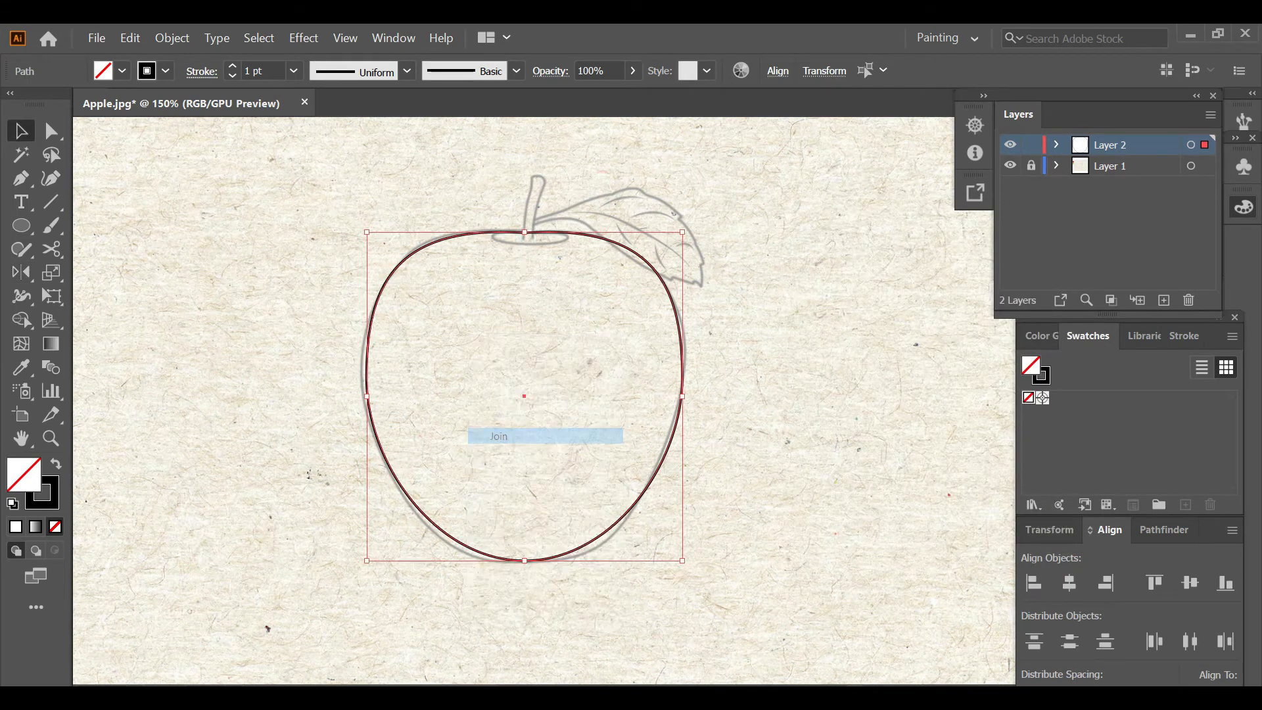
key(ctrl+shift+a)
key(a)
click(524, 233)
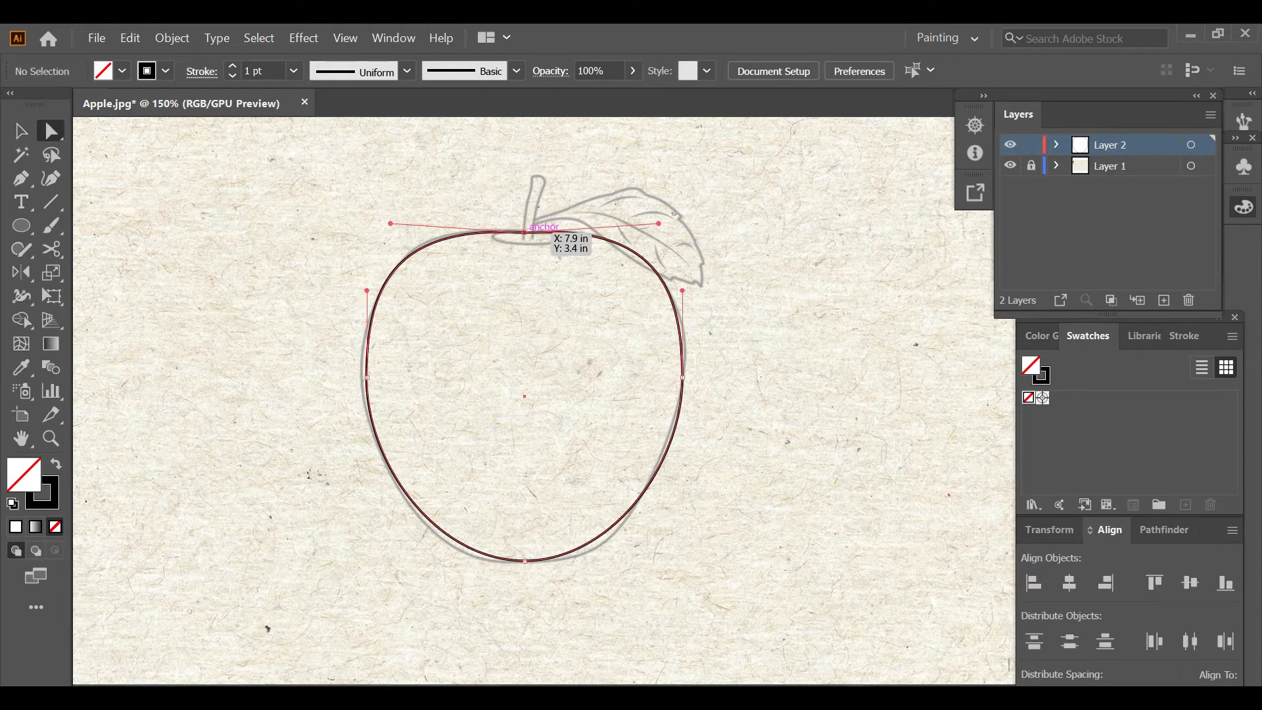
key(ctrl+shift+a)
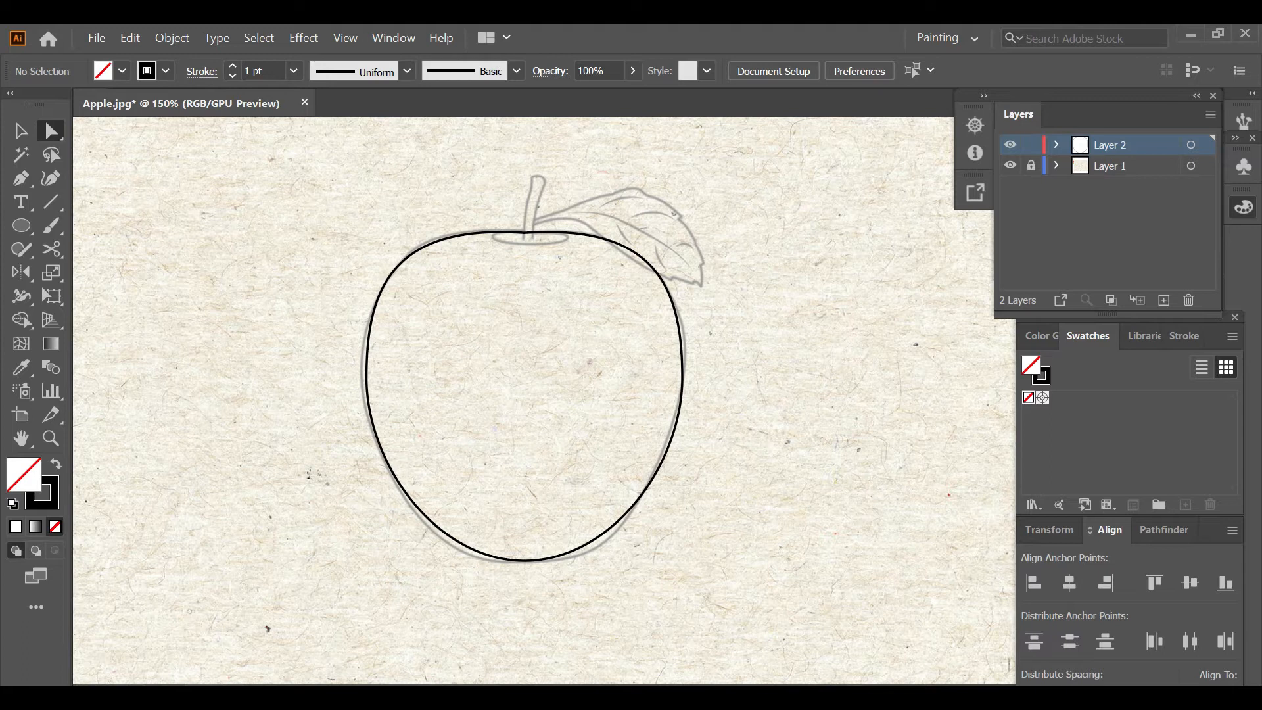
Step: Draw a flat ellipse over the sketched stem hollow and centre it horizontally on the apple outline
scroll(544, 401, up, 3)
key(l)
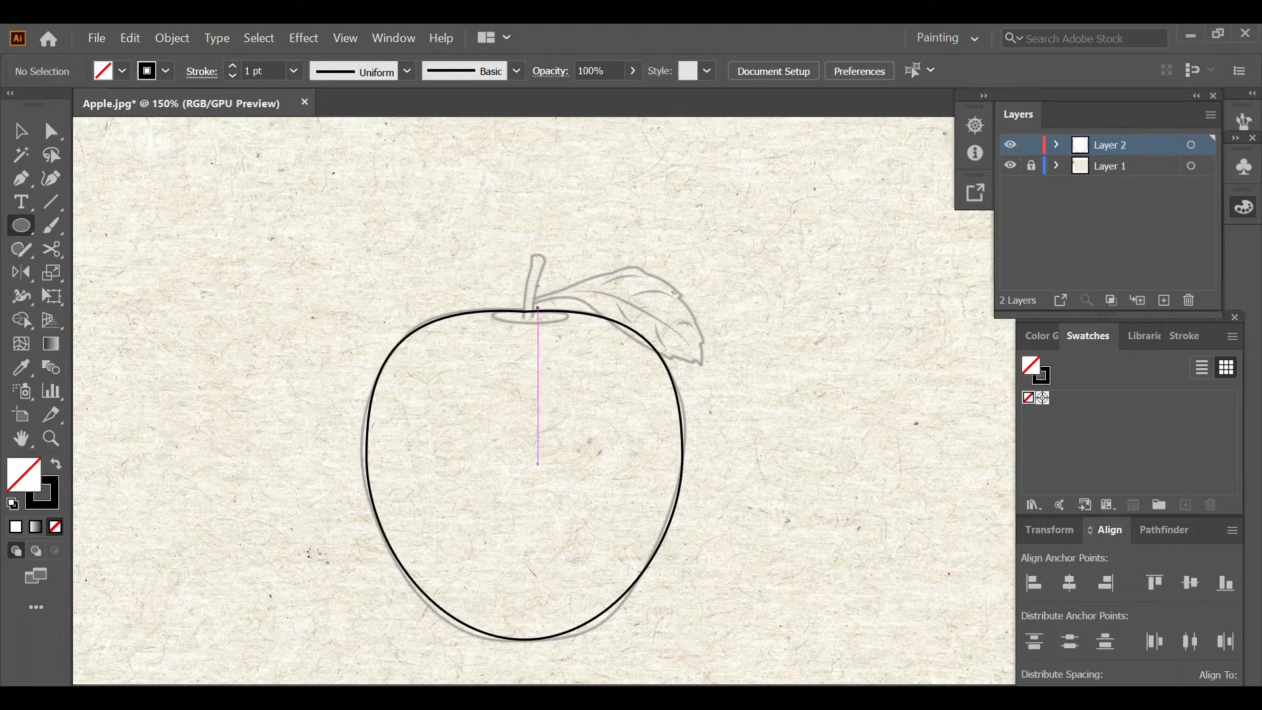
scroll(505, 296, up, 2)
drag(482, 311, 637, 373)
key(v)
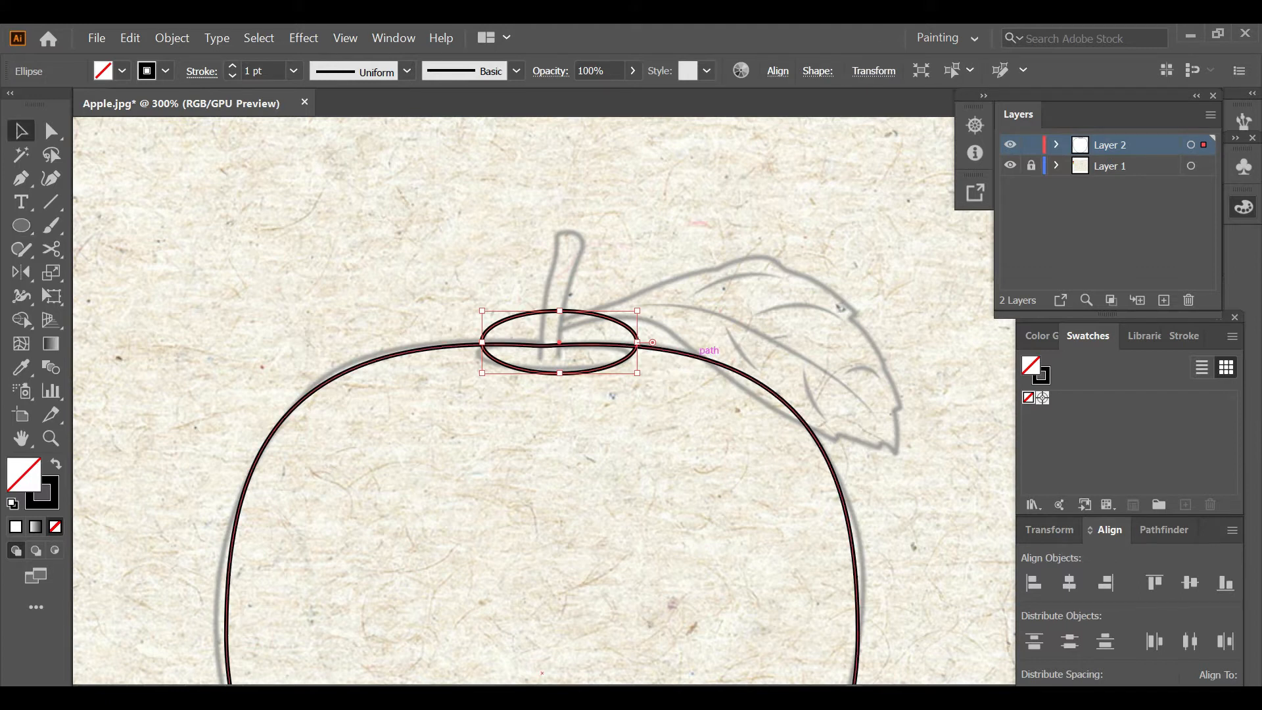
shift+click(682, 350)
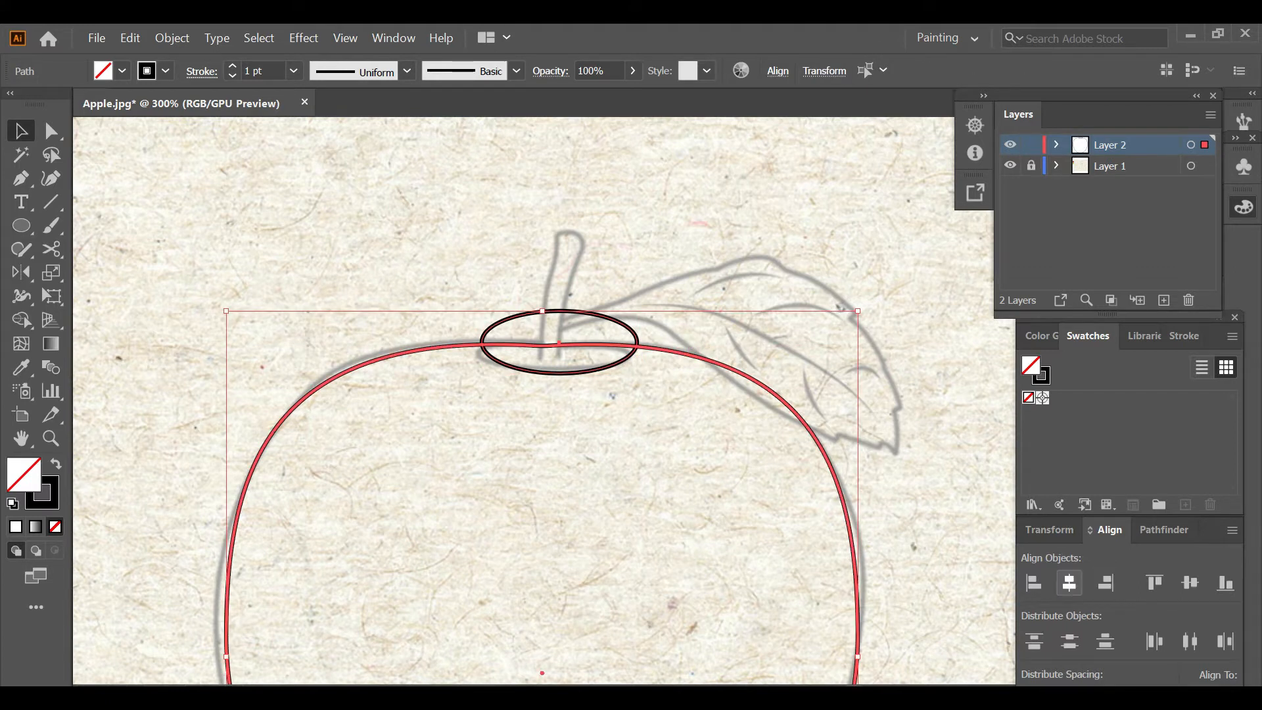
click(1070, 582)
key(ctrl+shift+a)
Step: Remove the part of the ellipse above the apple outline with the Shape Builder tool
key(ctrl+a)
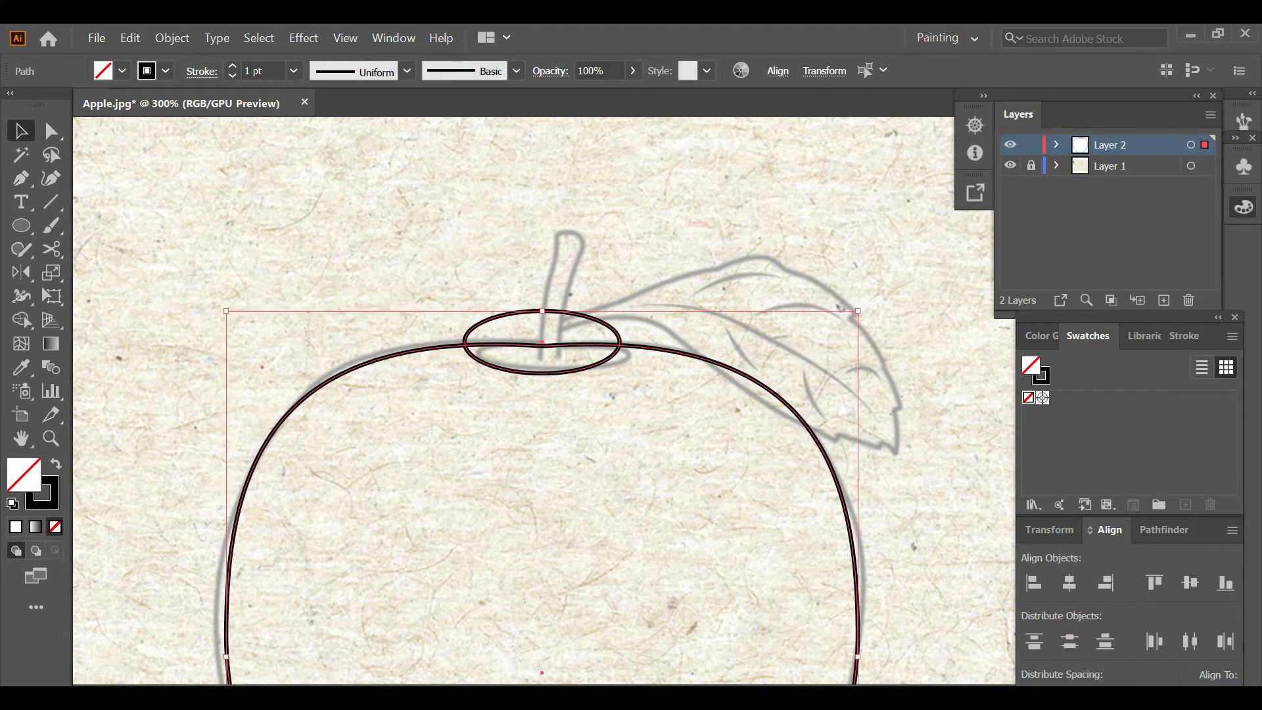
key(shift+m)
alt+click(542, 327)
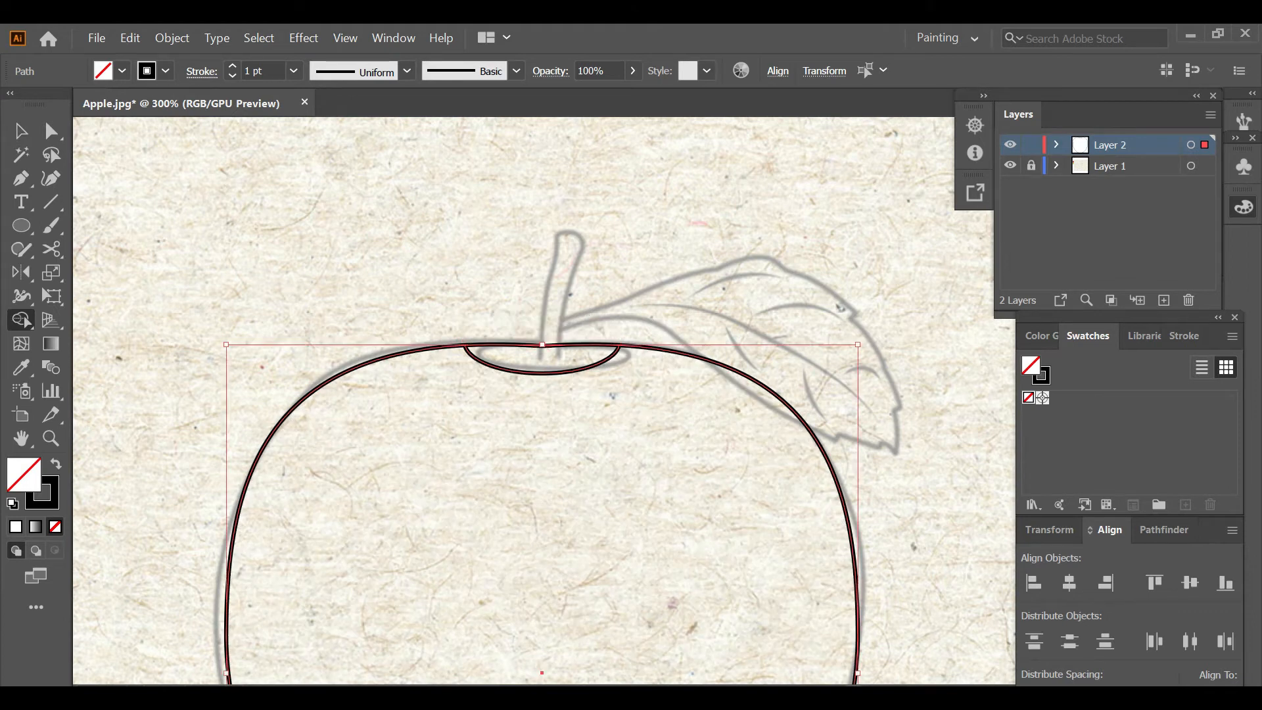
key(ctrl+shift+a)
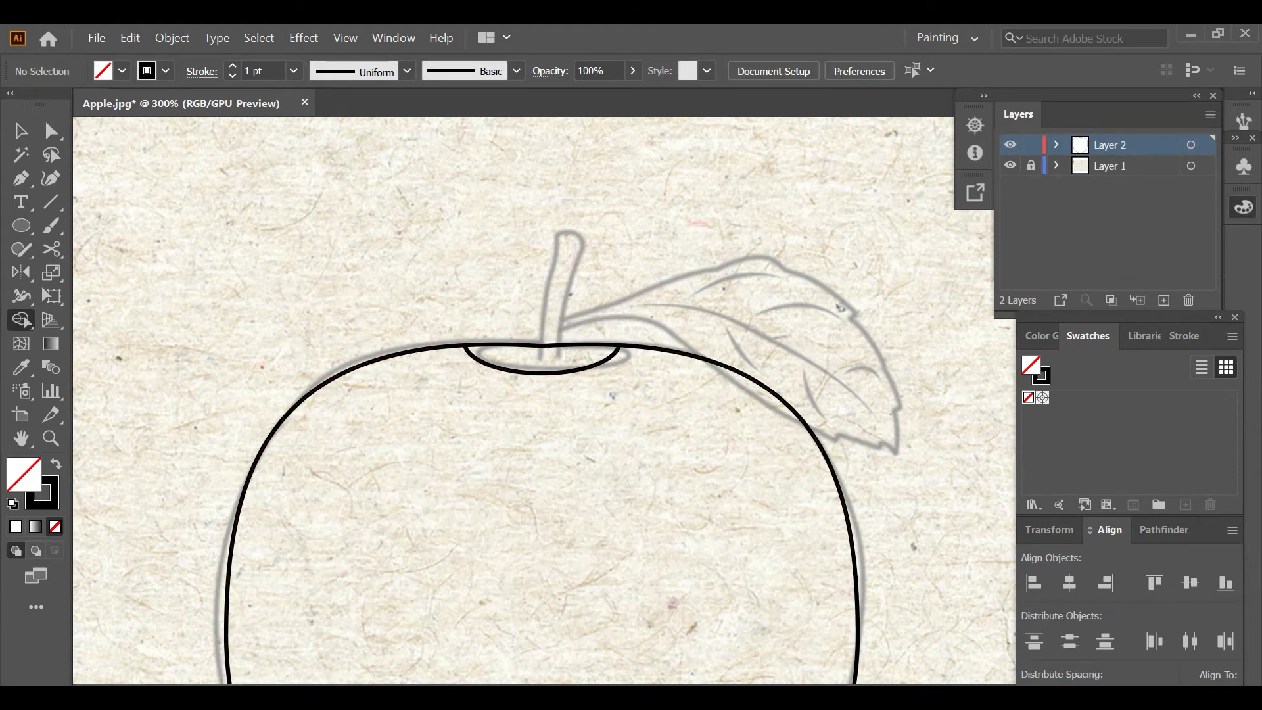
Step: Draw a curved open path along the middle of the sketched stem with the Pen tool
key(p)
click(548, 359)
drag(559, 288, 570, 265)
click(565, 233)
key(ctrl+shift+a)
Step: Give the stem path's stroke round caps
key(v)
click(559, 289)
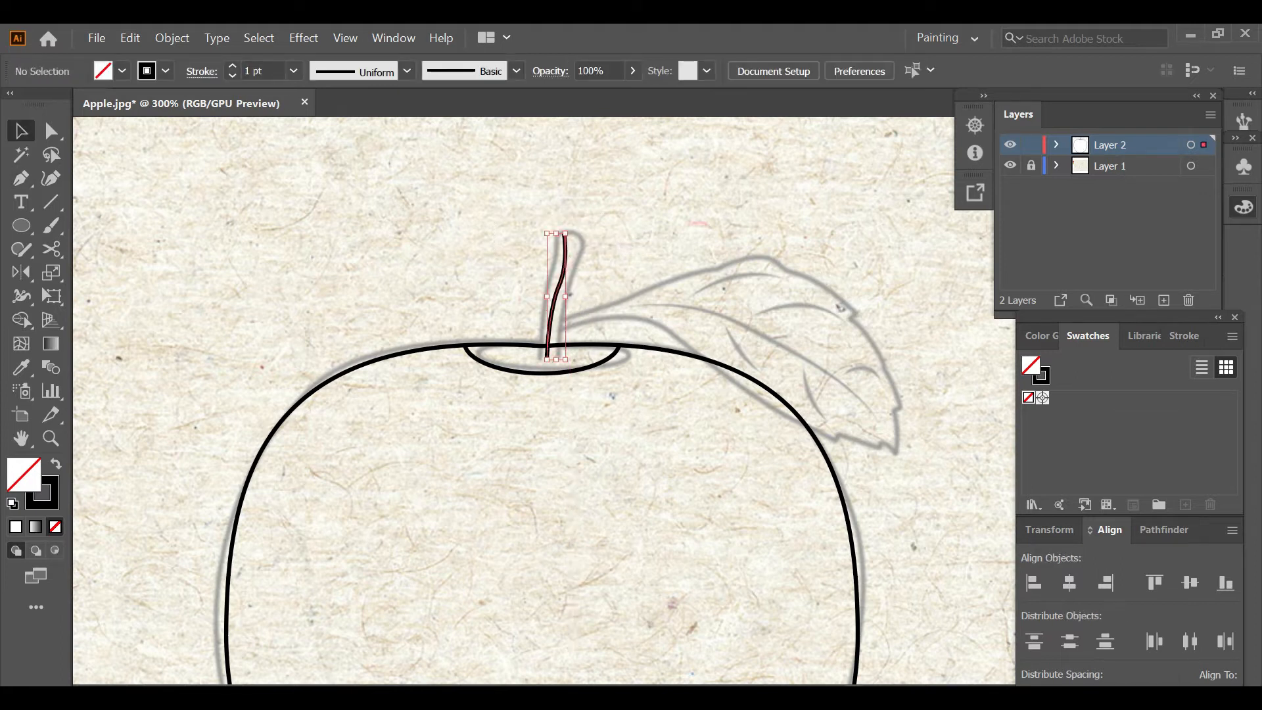
click(202, 71)
click(99, 121)
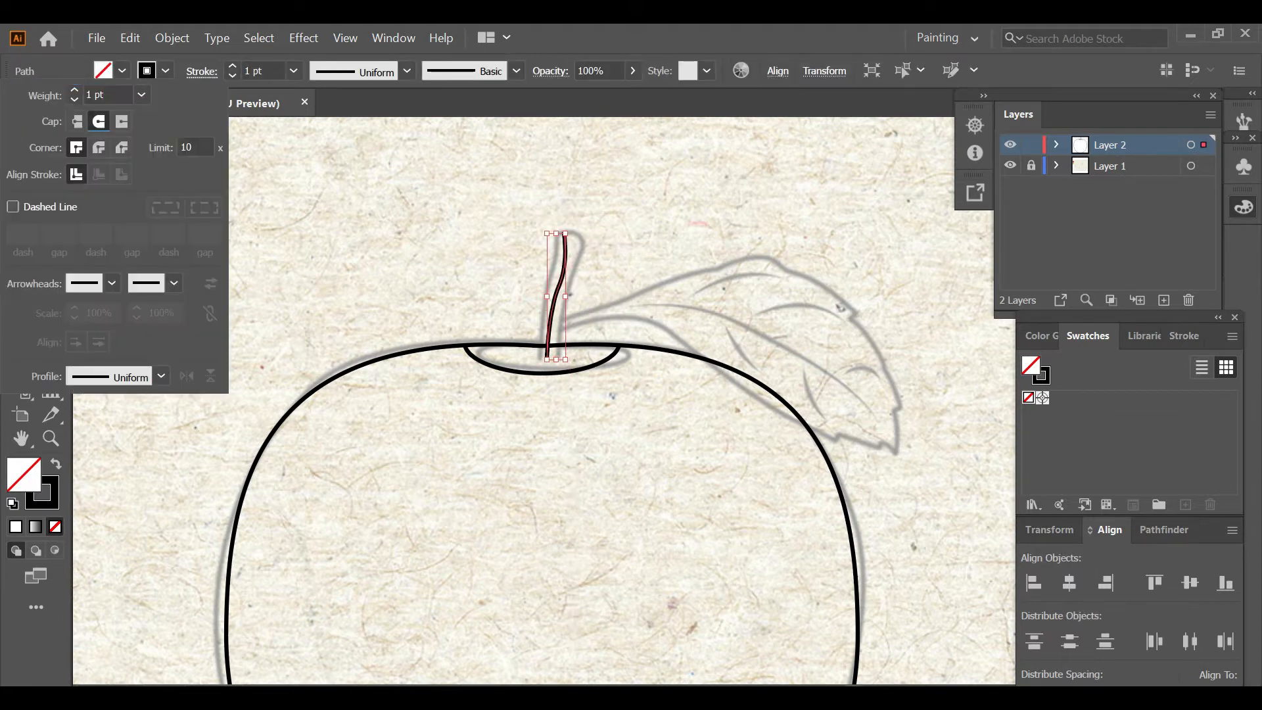
click(202, 71)
Step: Shape the stem with the Width tool: about 6.84 pt wide at its top, a narrower bottom end and a slimmed middle
key(shift+w)
scroll(570, 243, up, 3)
drag(555, 219, 591, 219)
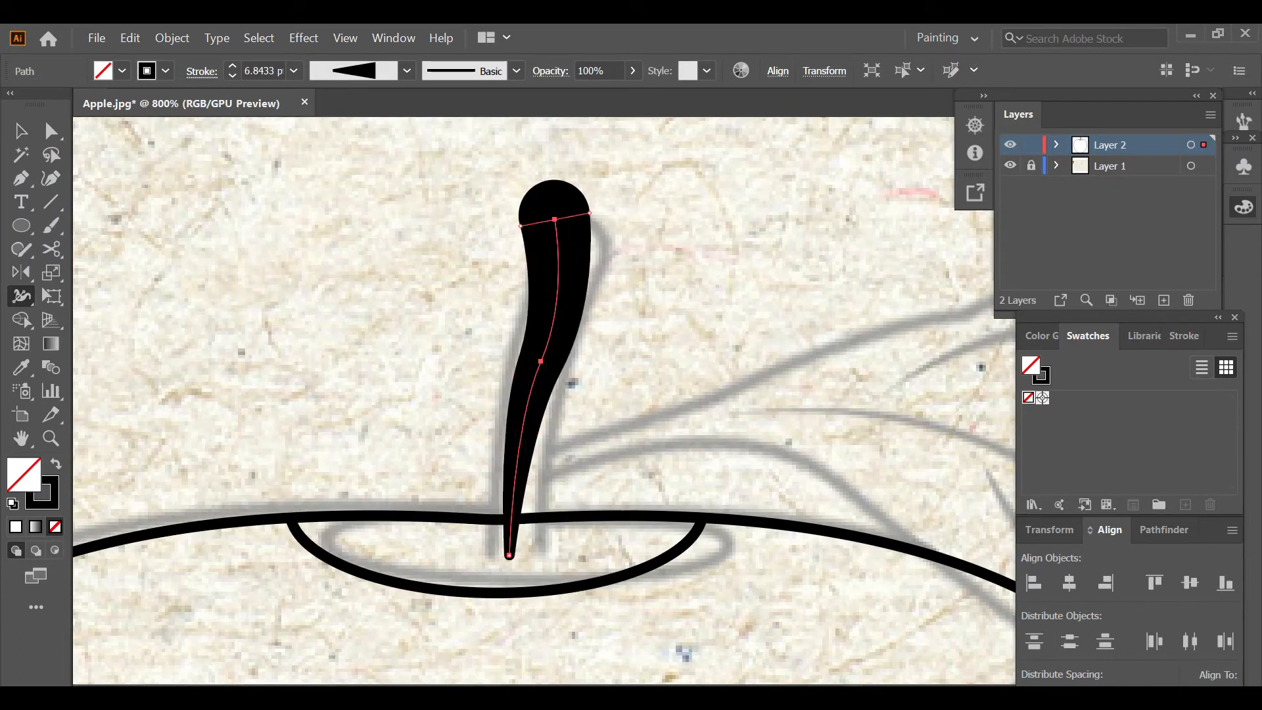
drag(509, 556, 527, 556)
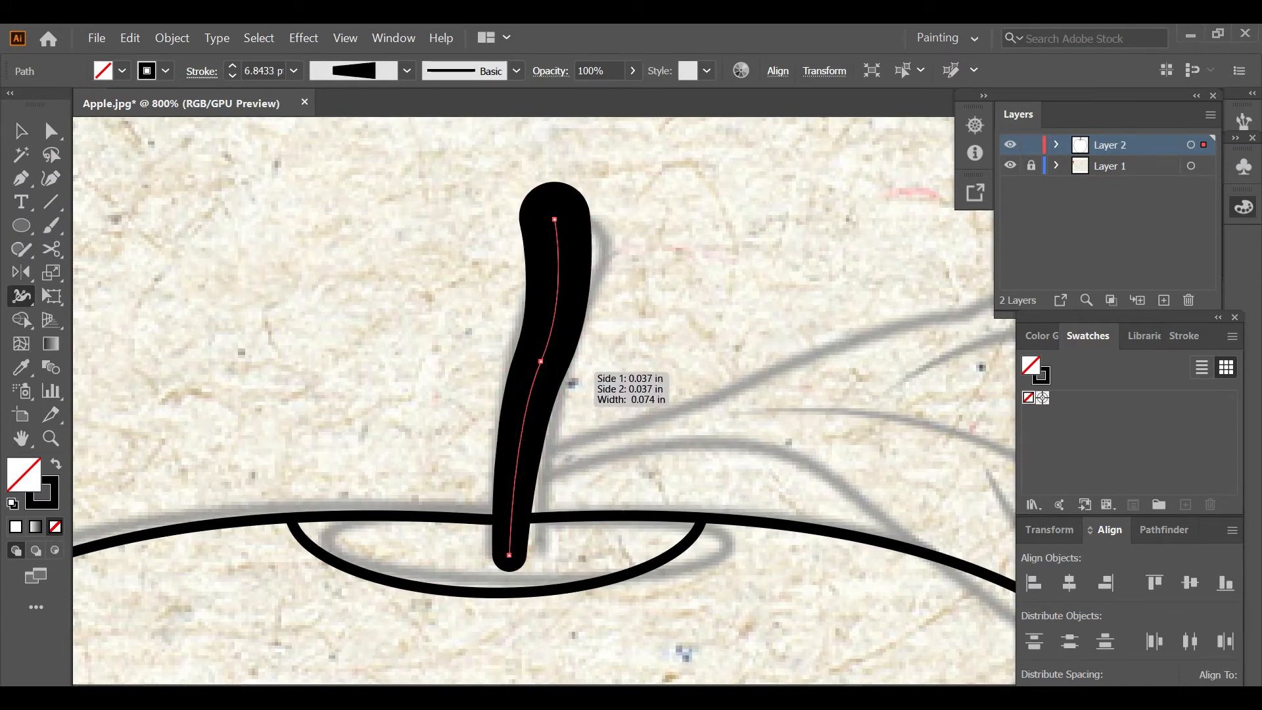
drag(564, 371, 557, 369)
key(ctrl+shift+a)
scroll(582, 415, down, 3)
scroll(582, 415, down, 2)
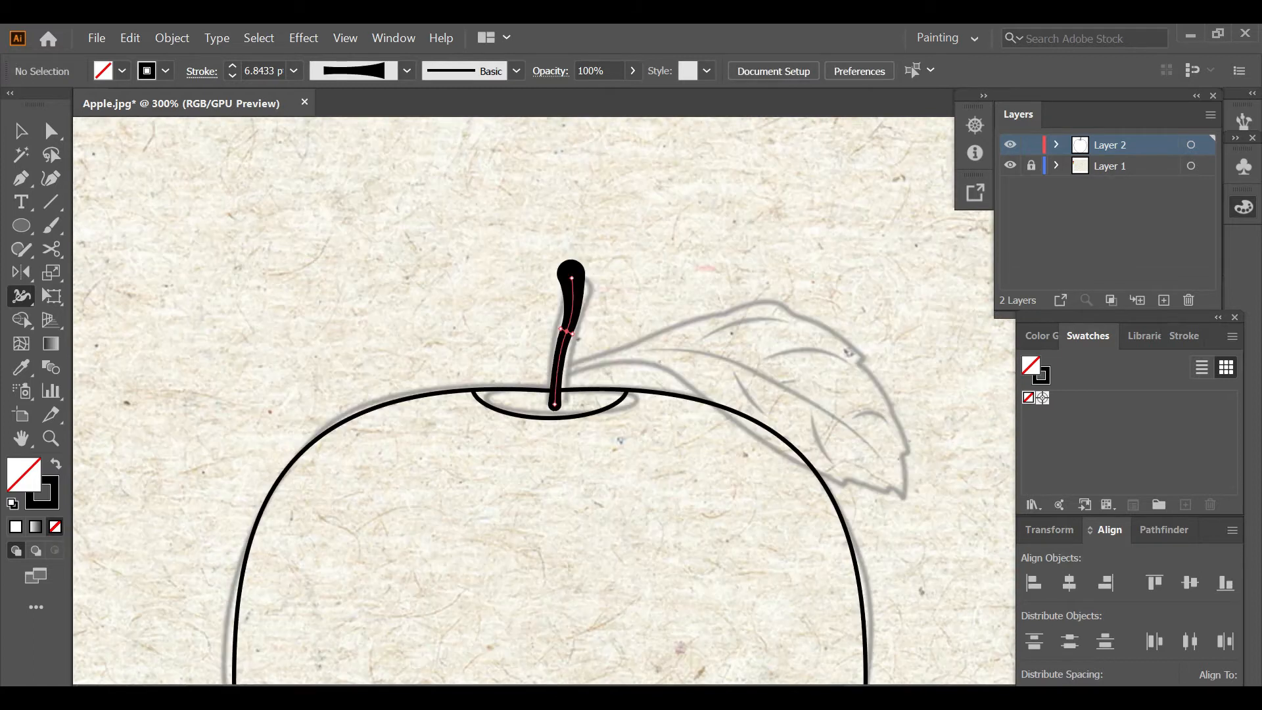
key(v)
click(568, 327)
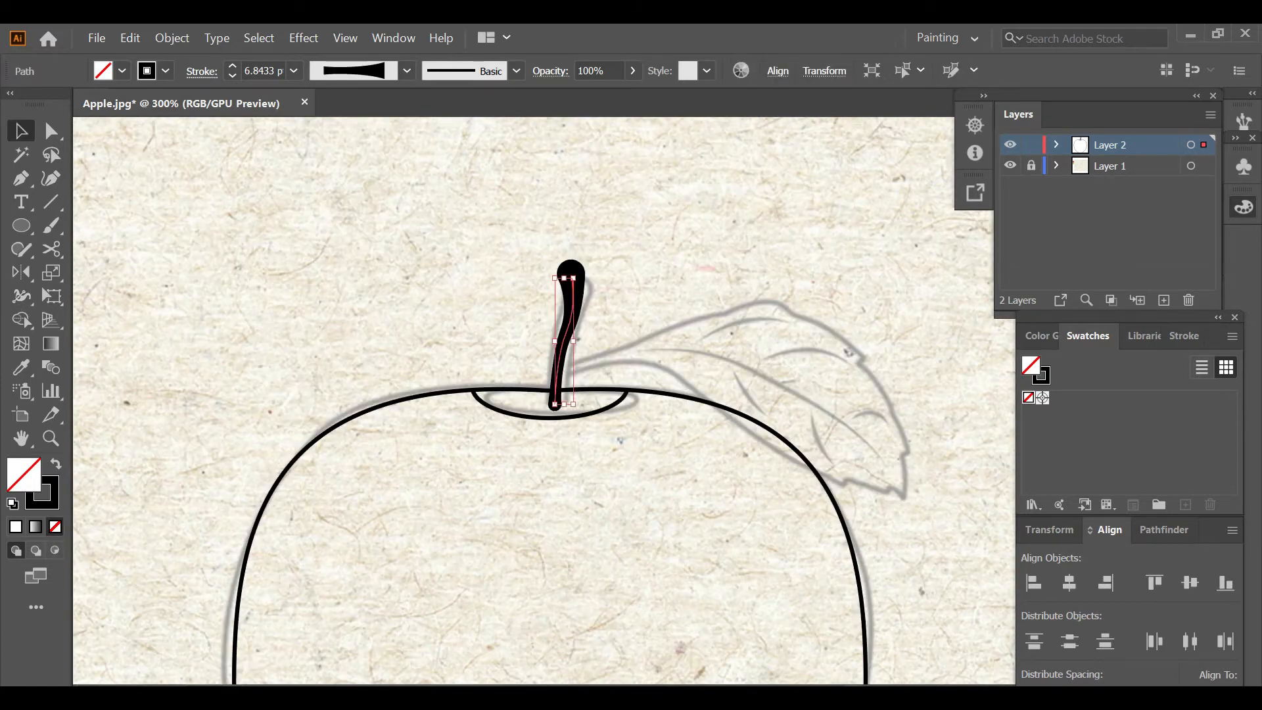
key(ctrl+shift+a)
Step: Trace the leaf's lower edge and jagged tip with the Pen tool, starting from the stem
scroll(544, 401, right, 5)
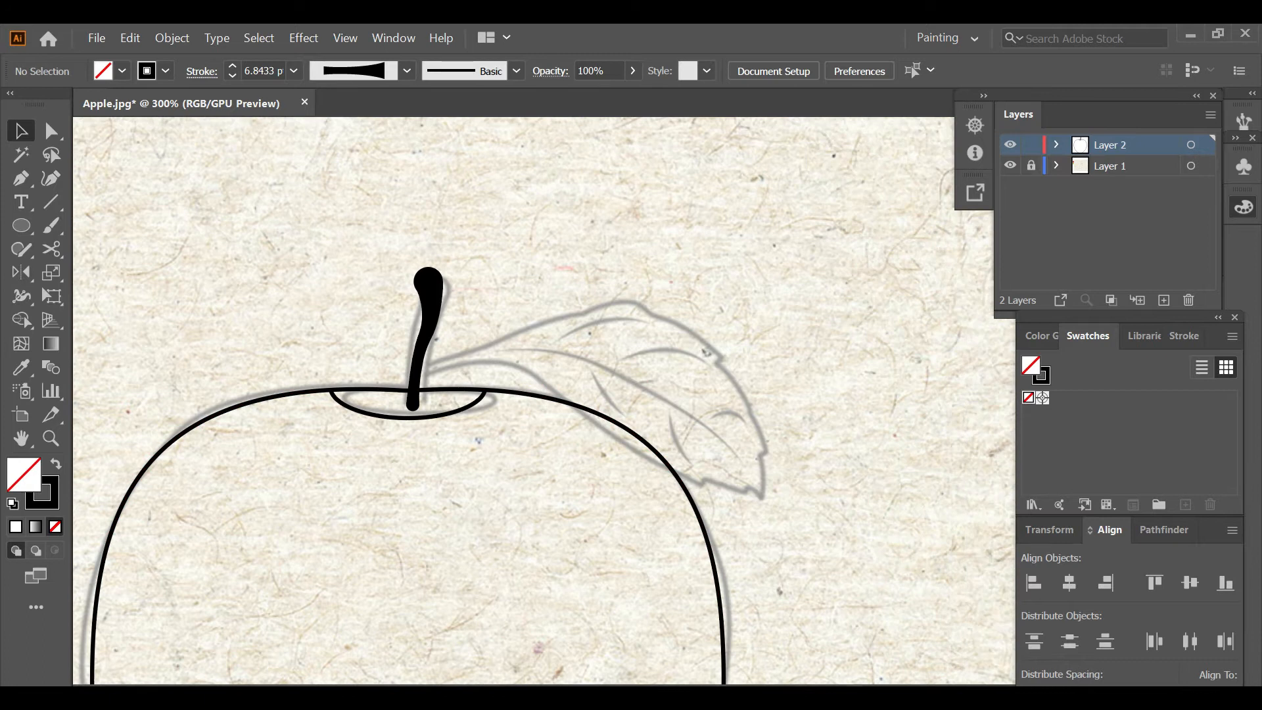
key(p)
click(415, 377)
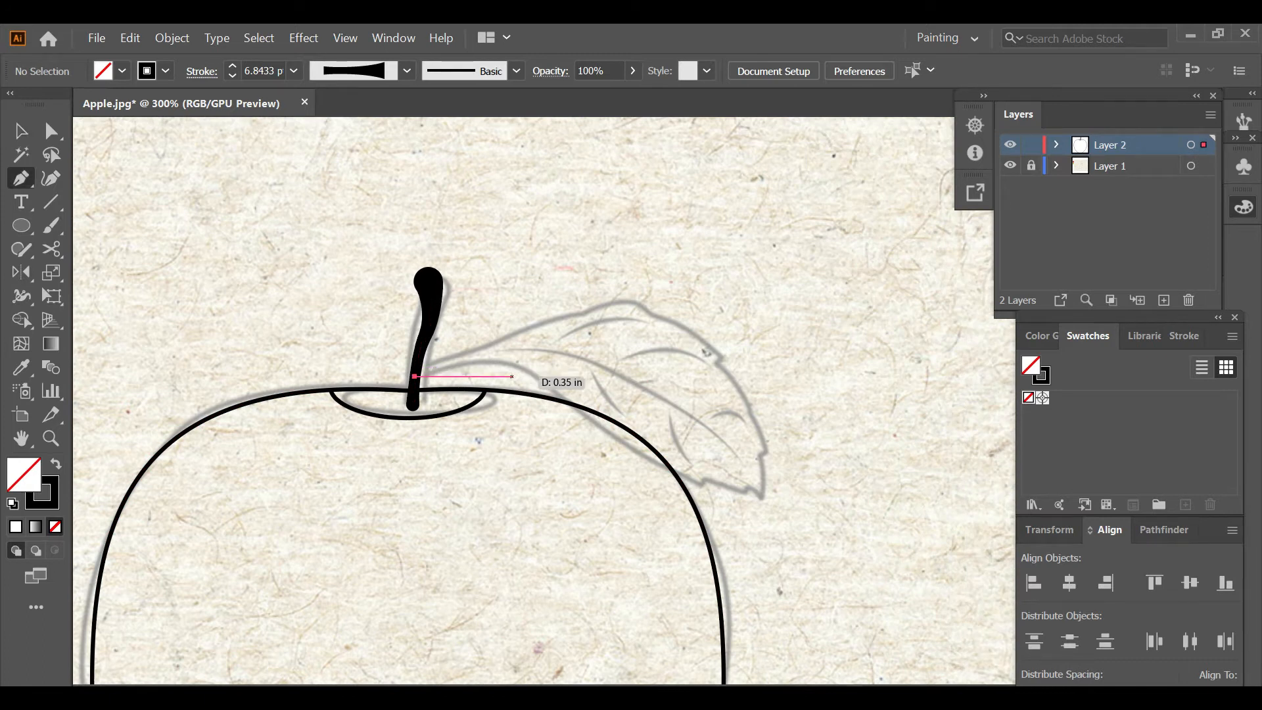
drag(545, 386, 614, 438)
drag(699, 482, 751, 441)
click(743, 494)
click(748, 488)
click(763, 500)
click(758, 456)
click(768, 452)
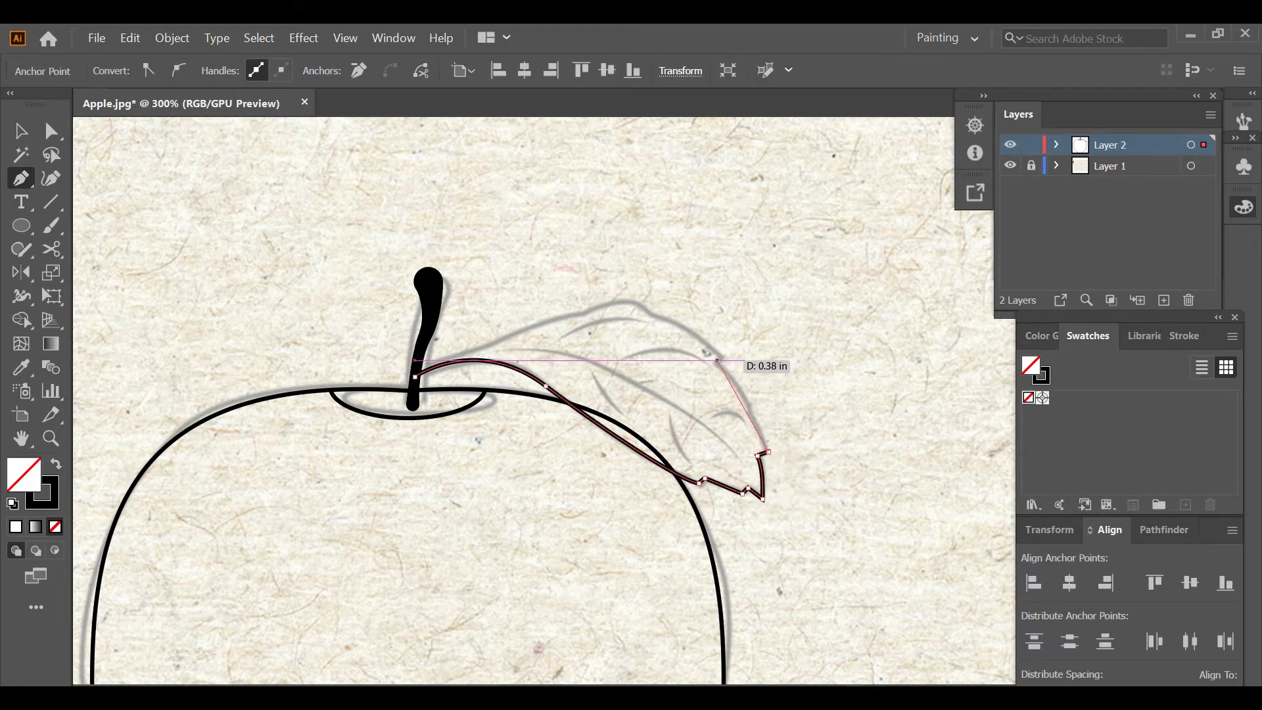
Step: Trace the leaf's upper edge back to the stem and close the leaf outline
click(716, 360)
drag(717, 360, 644, 308)
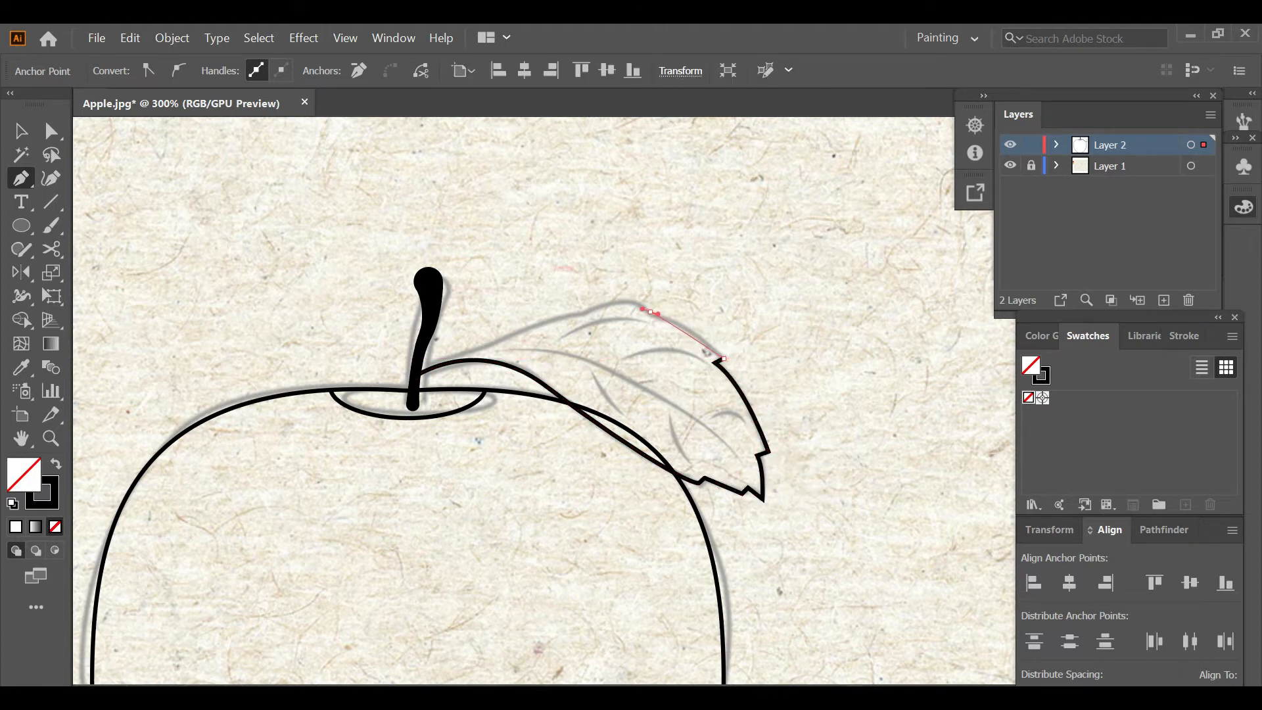
click(586, 312)
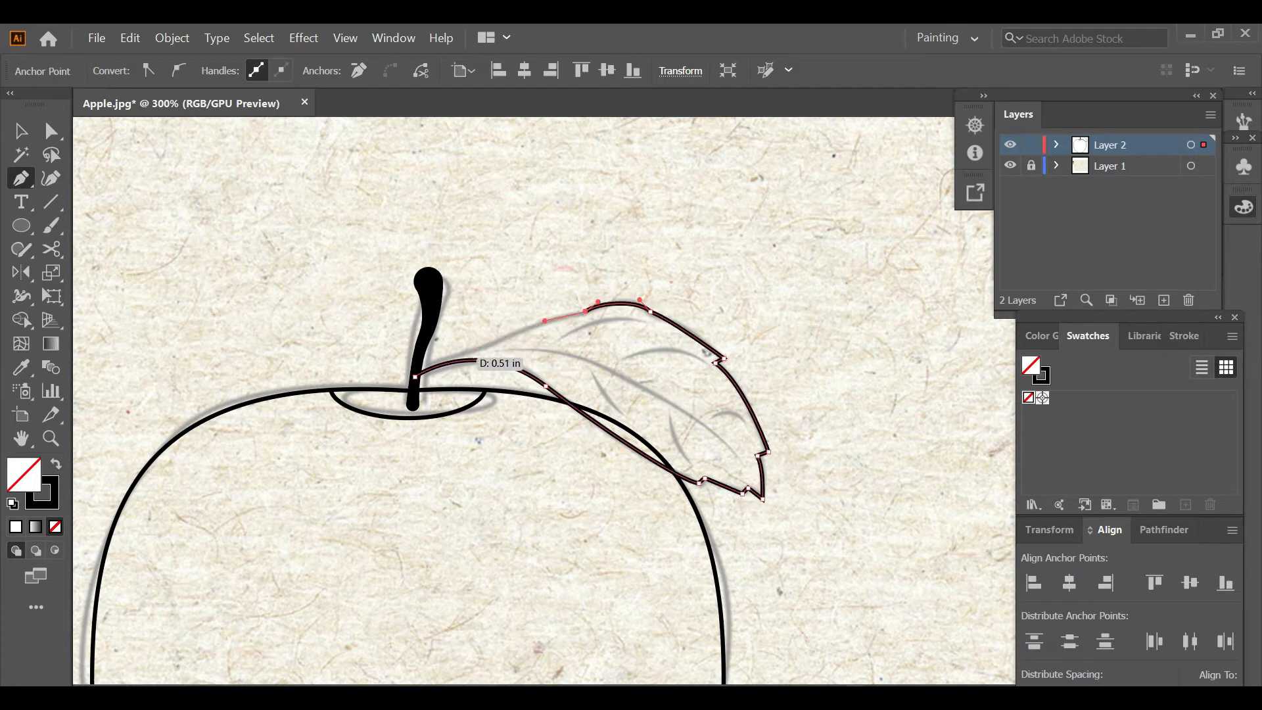
drag(415, 376, 400, 395)
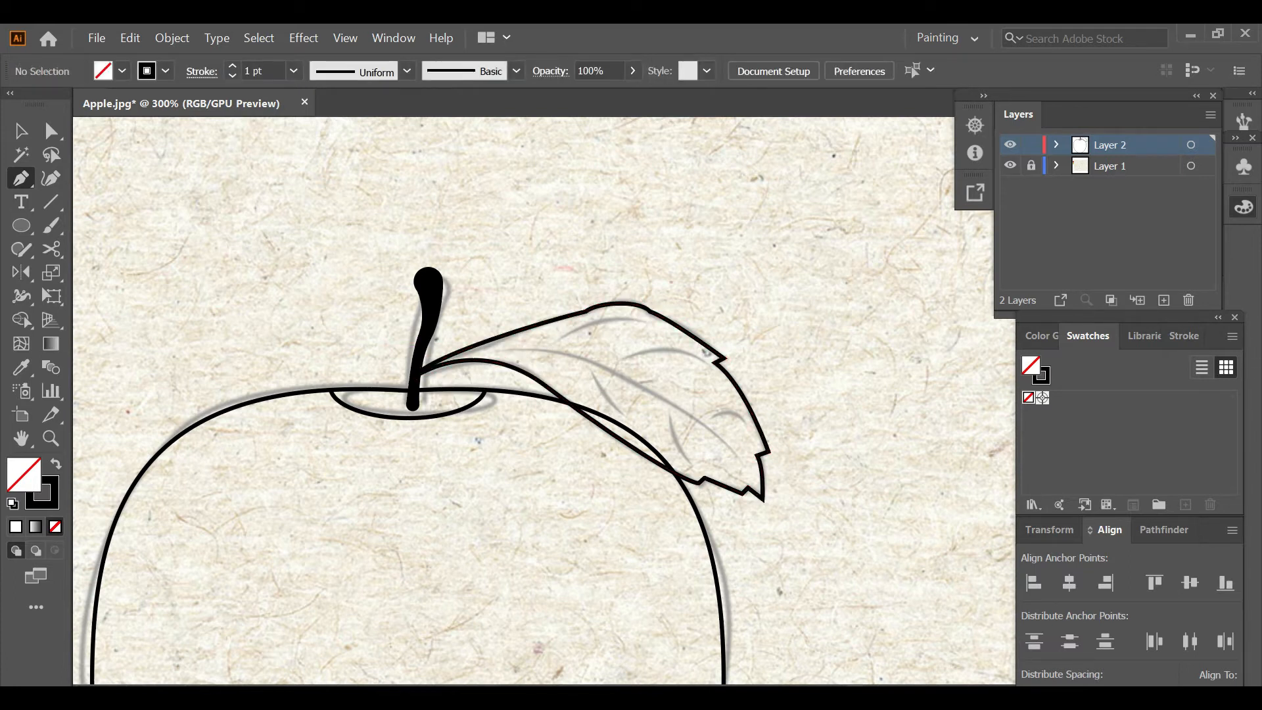
Step: Remove the part of the apple outline that runs through the leaf with the Shape Builder tool
key(ctrl+a)
key(shift+m)
drag(625, 434, 648, 407)
key(ctrl+shift+a)
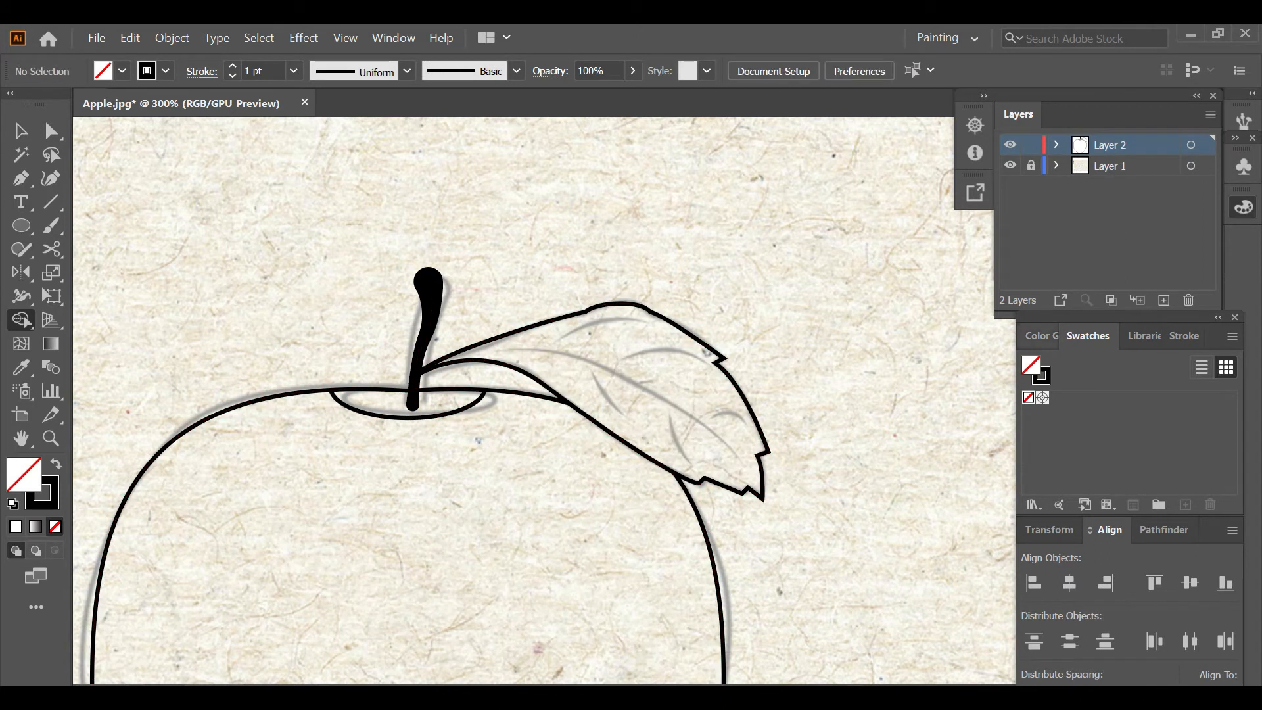
Step: Lock Layer 2, add a new layer above it and trace the leaf's central vein with the Pen tool
click(1031, 145)
click(1163, 300)
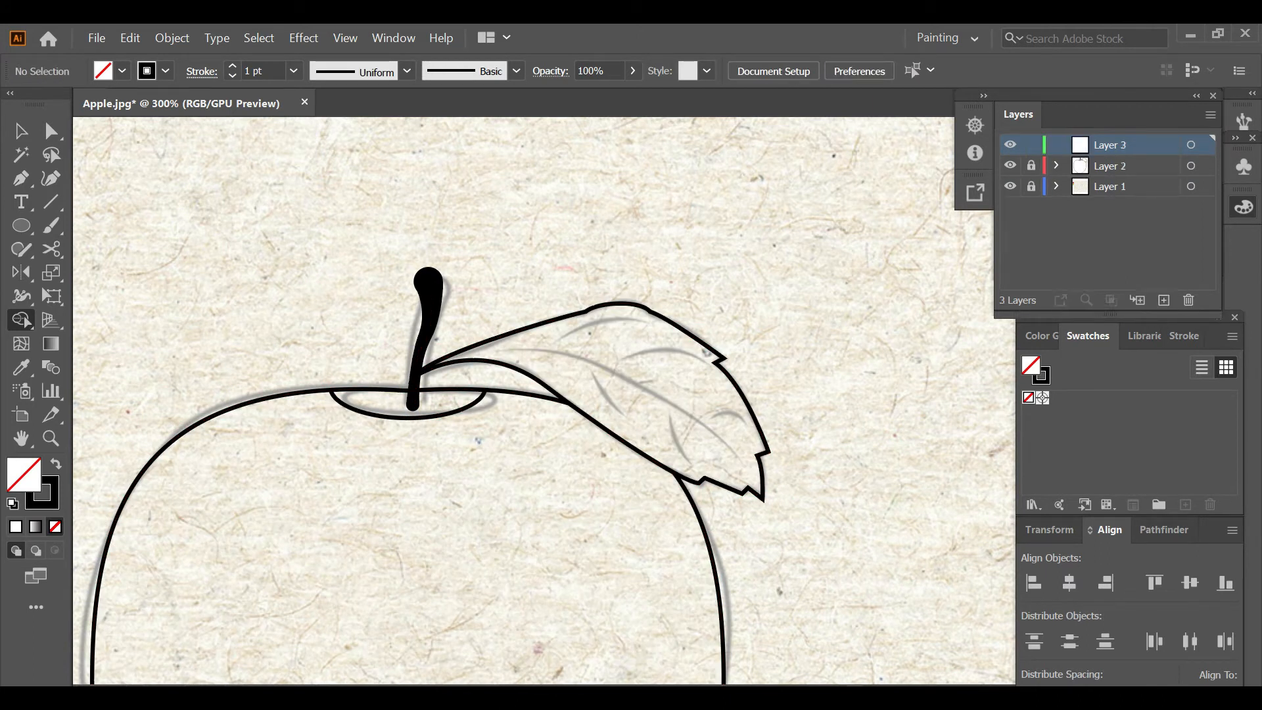
key(p)
click(475, 353)
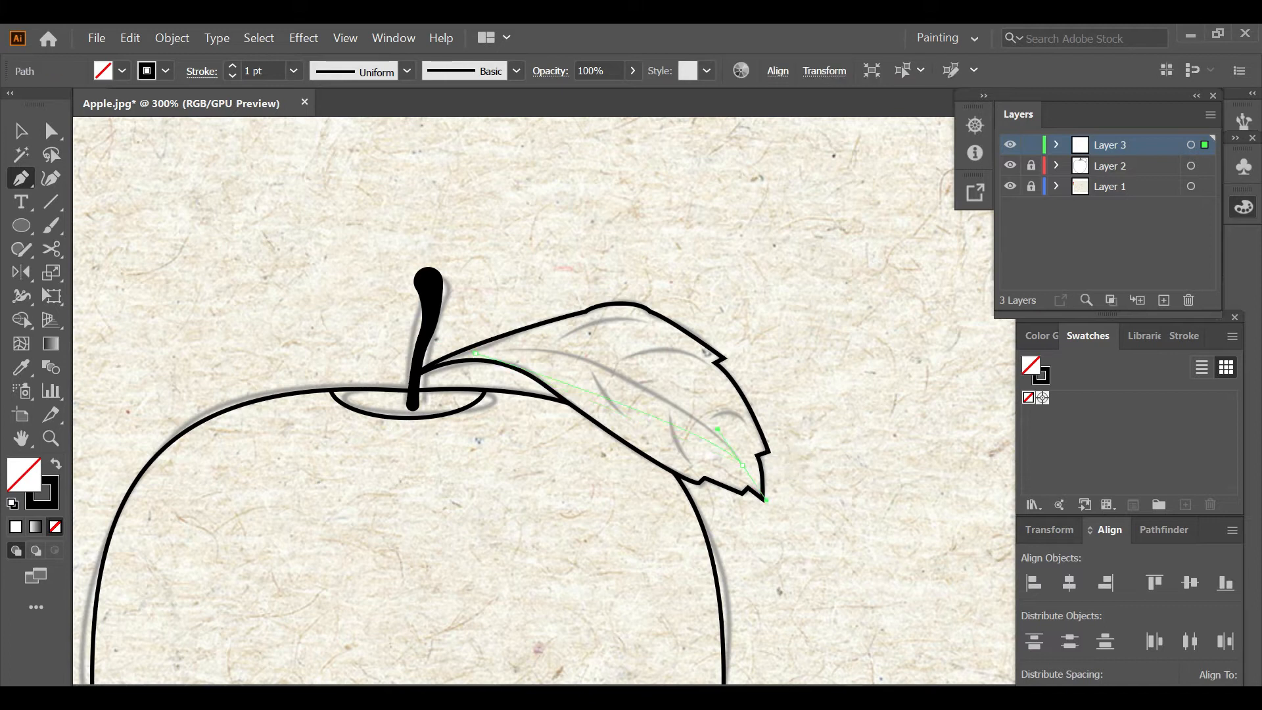
drag(742, 464, 893, 621)
key(Escape)
Step: Trace the three curved side veins above the leaf's central vein as separate open paths
click(555, 342)
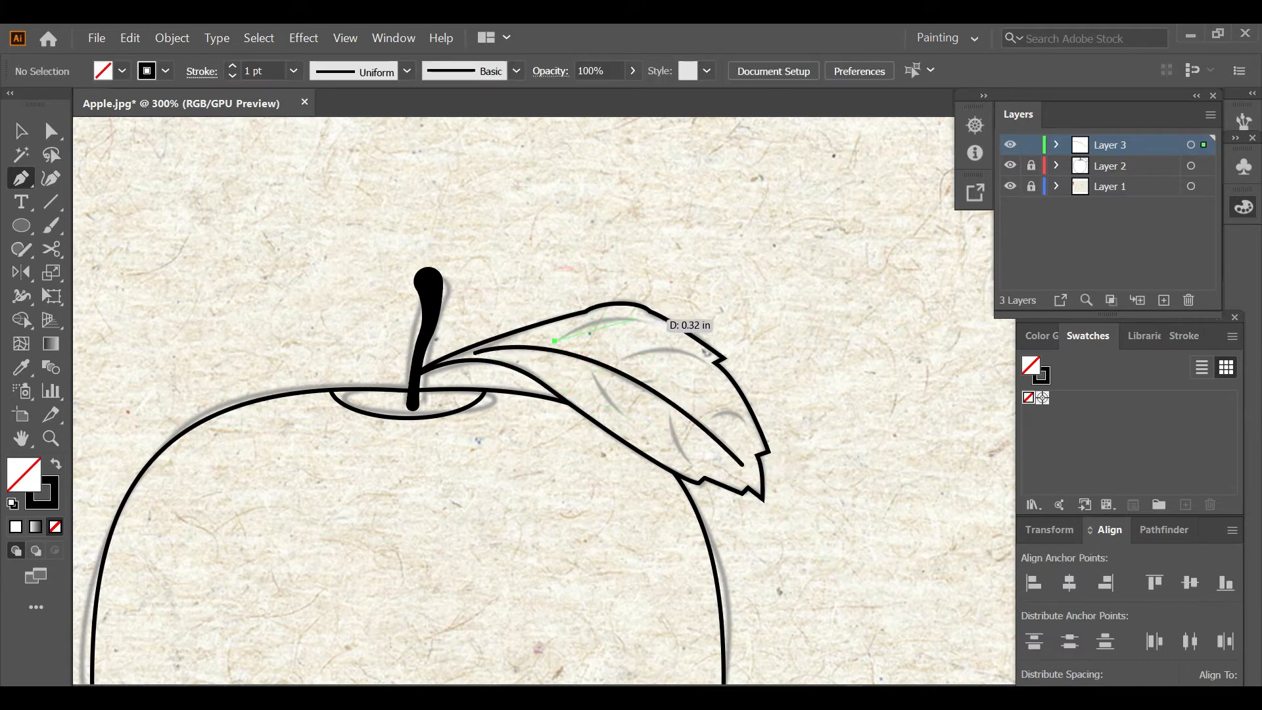
mouse_move(654, 324)
mouse_down()
mouse_move(718, 336)
mouse_move(748, 382)
mouse_move(781, 398)
mouse_move(765, 442)
mouse_up()
key(Escape)
key(Escape)
click(709, 416)
key(Escape)
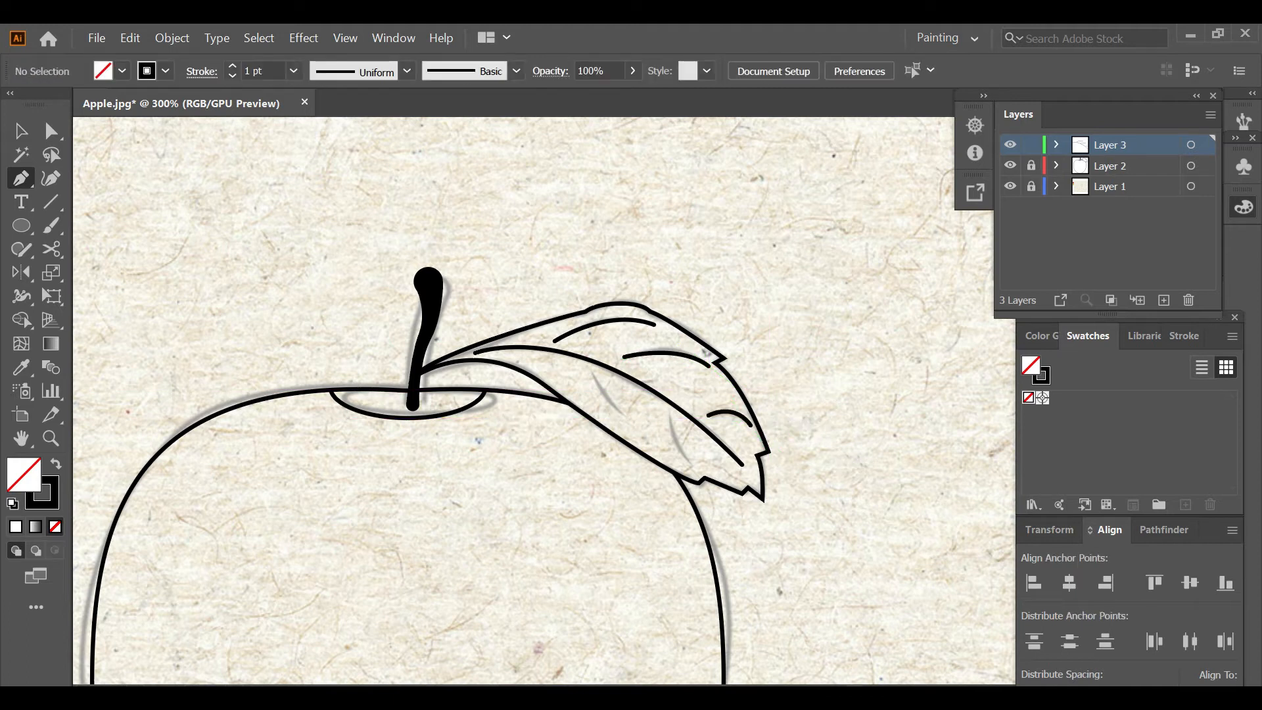
Step: Trace the two short side veins below the leaf's central vein as separate open paths
click(667, 410)
drag(693, 465, 729, 476)
key(Escape)
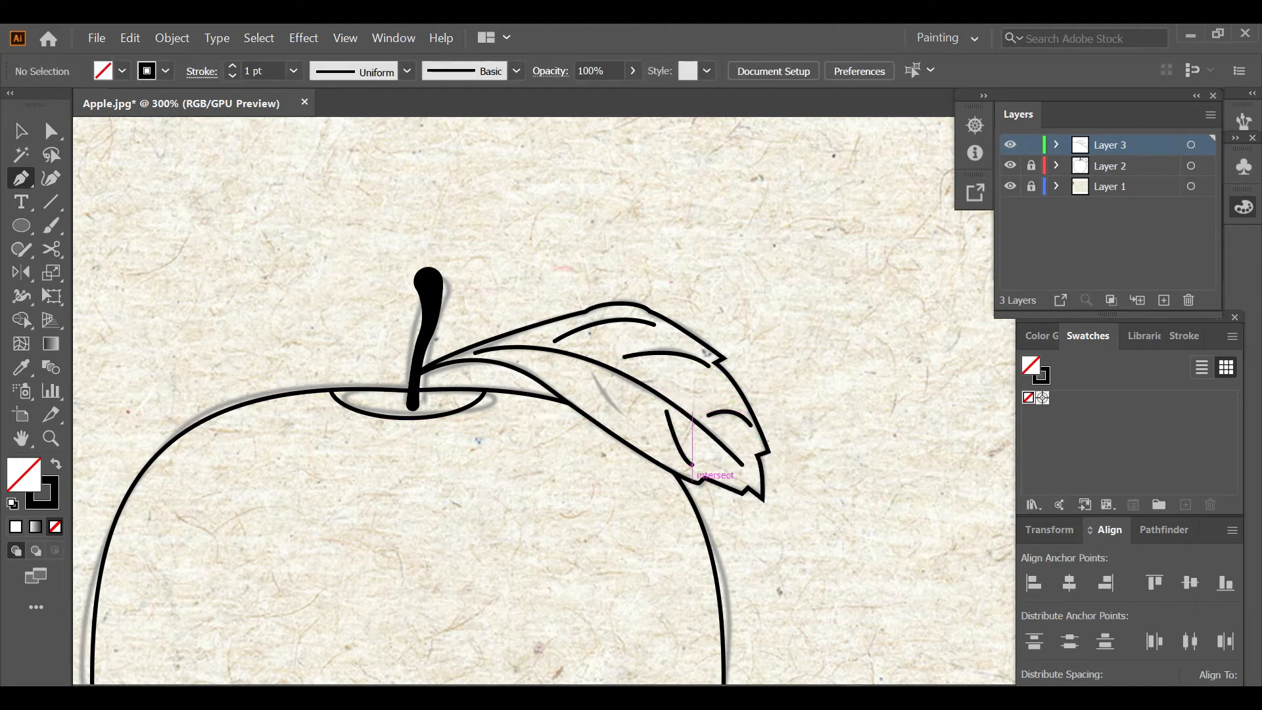
click(588, 373)
drag(628, 418, 670, 427)
key(Escape)
Step: Give all leaf veins the lens-shaped width profile that tapers at both ends, and lock Layer 3
key(ctrl+a)
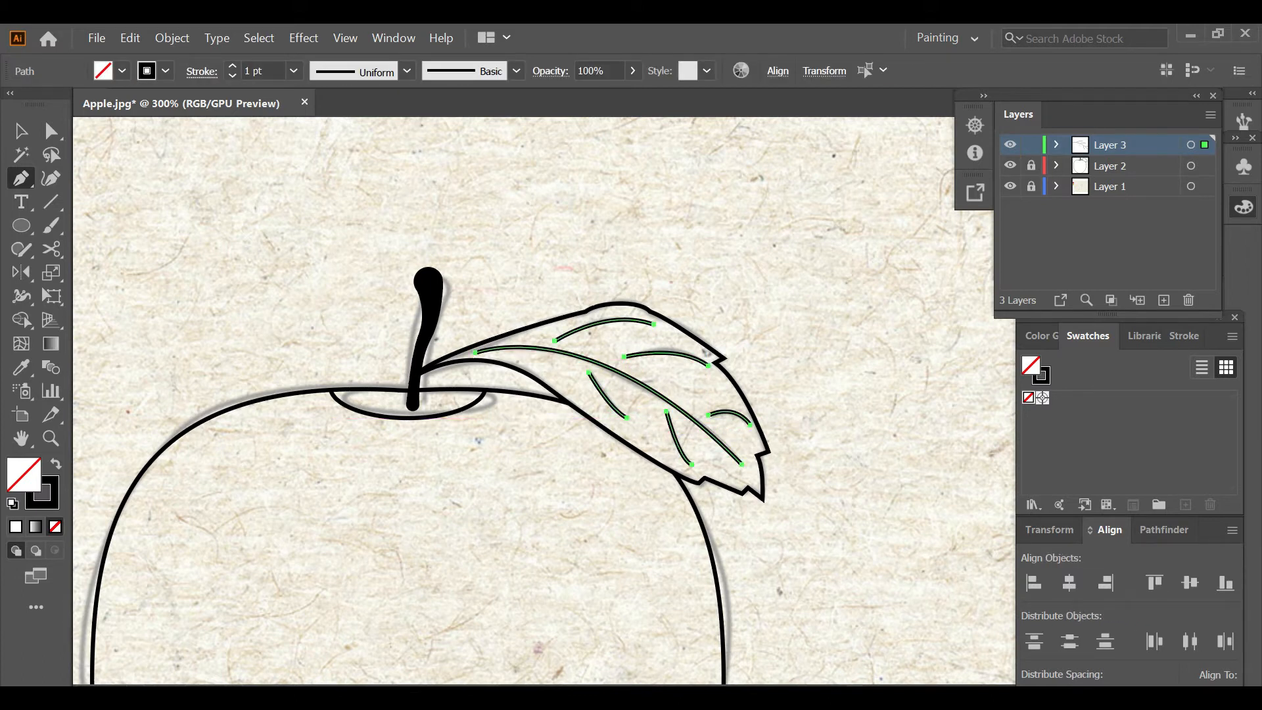
click(407, 71)
click(346, 133)
key(ctrl+shift+a)
click(1032, 145)
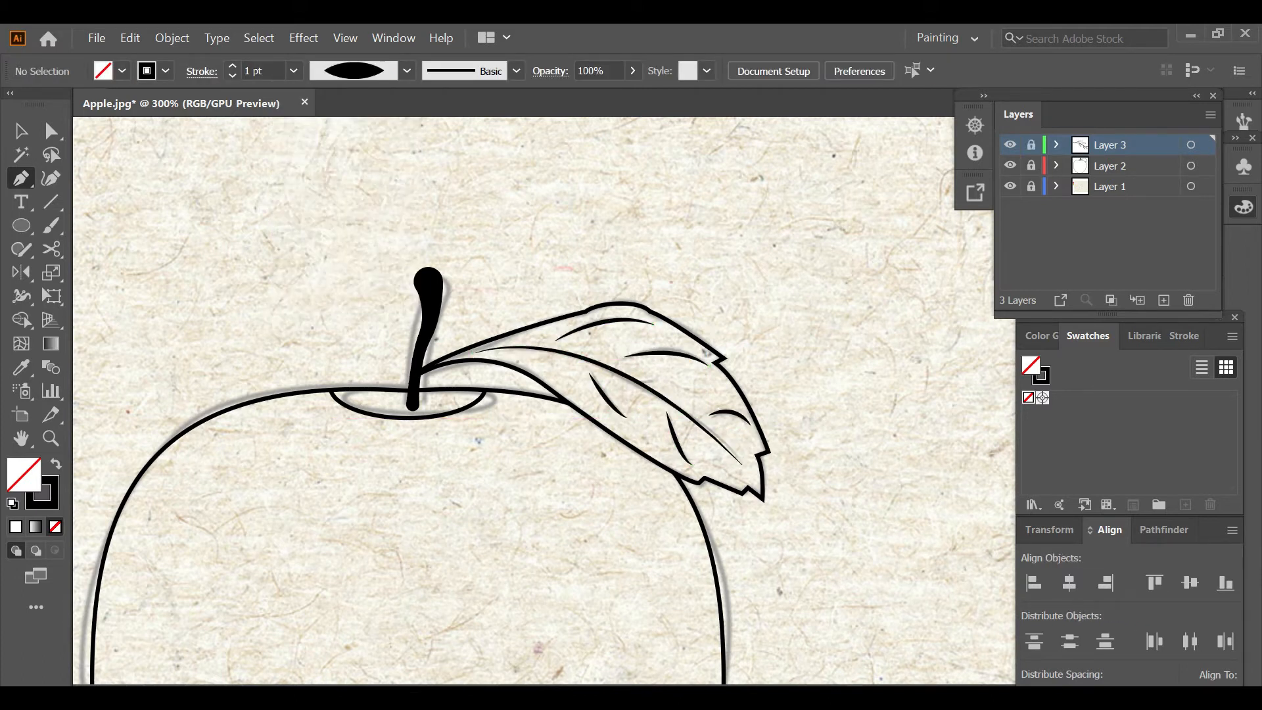
Step: Add a new layer directly above Layer 1
click(1129, 166)
click(1128, 187)
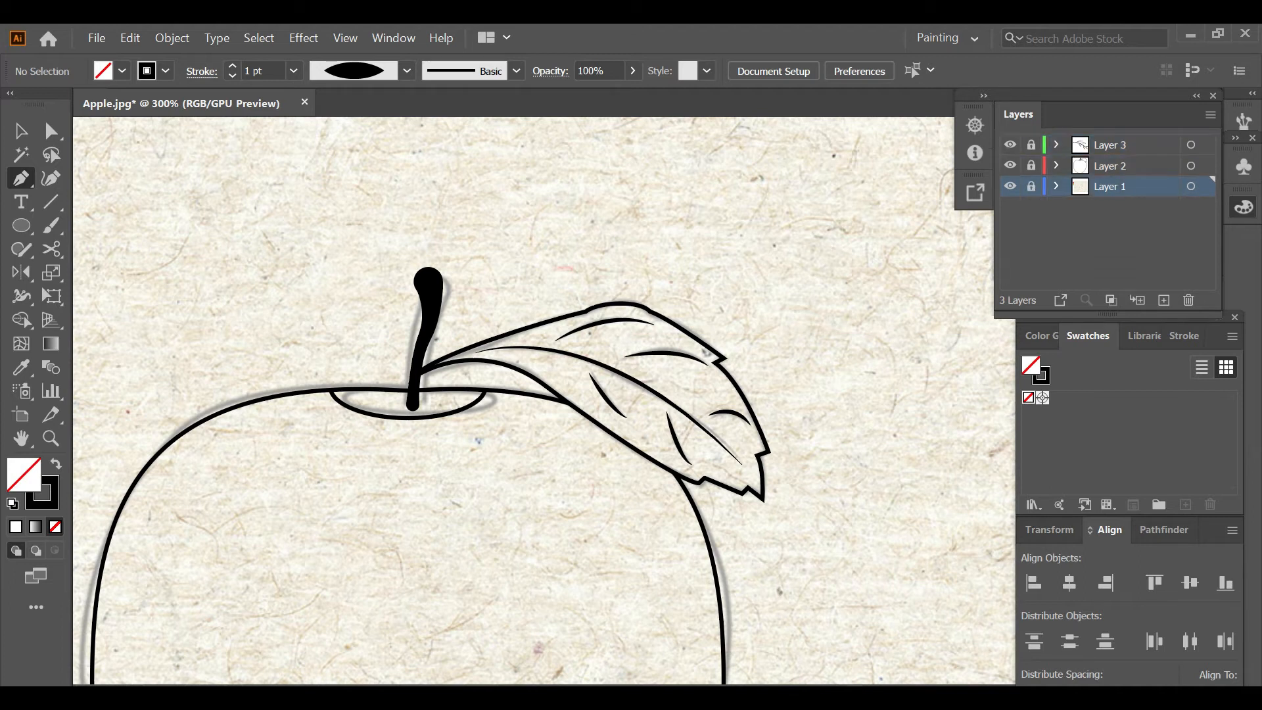
click(1164, 300)
key(ctrl+1)
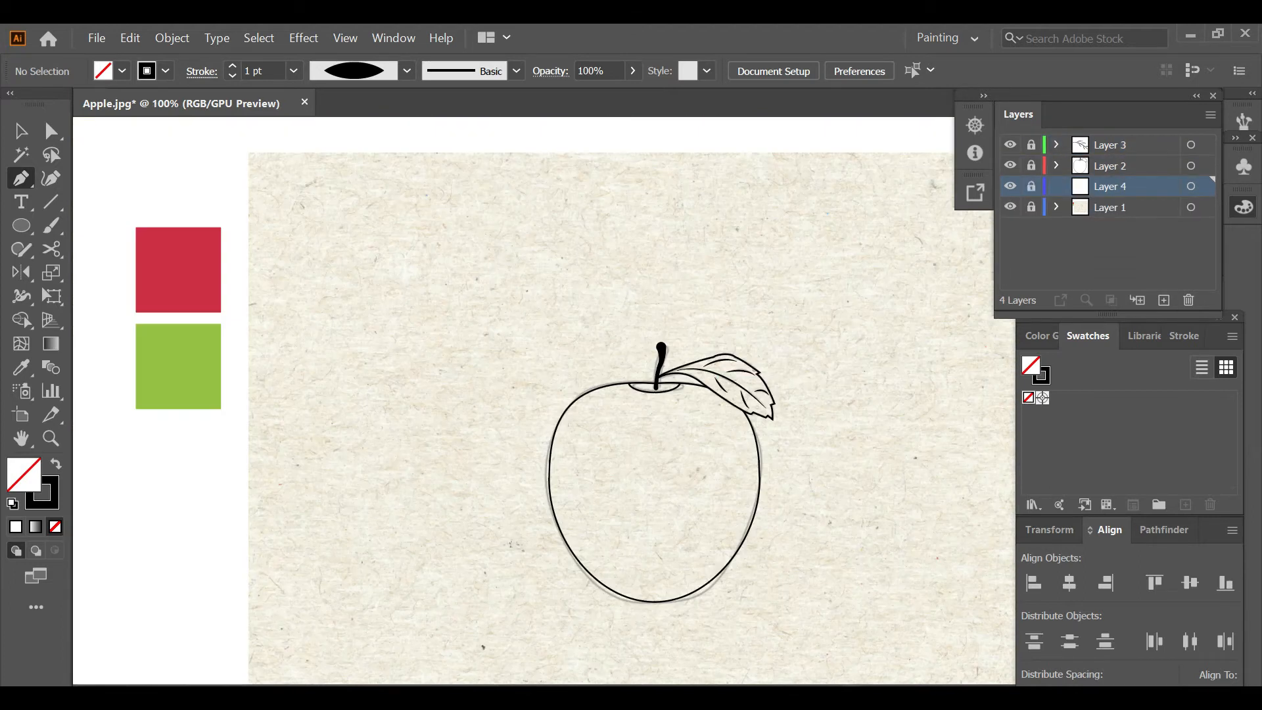
Step: Unlock Layer 2 and copy its apple, hollow and leaf outlines, without the stem, onto the new layer above Layer 1
click(1032, 165)
key(ctrl+a)
scroll(707, 378, up, 3)
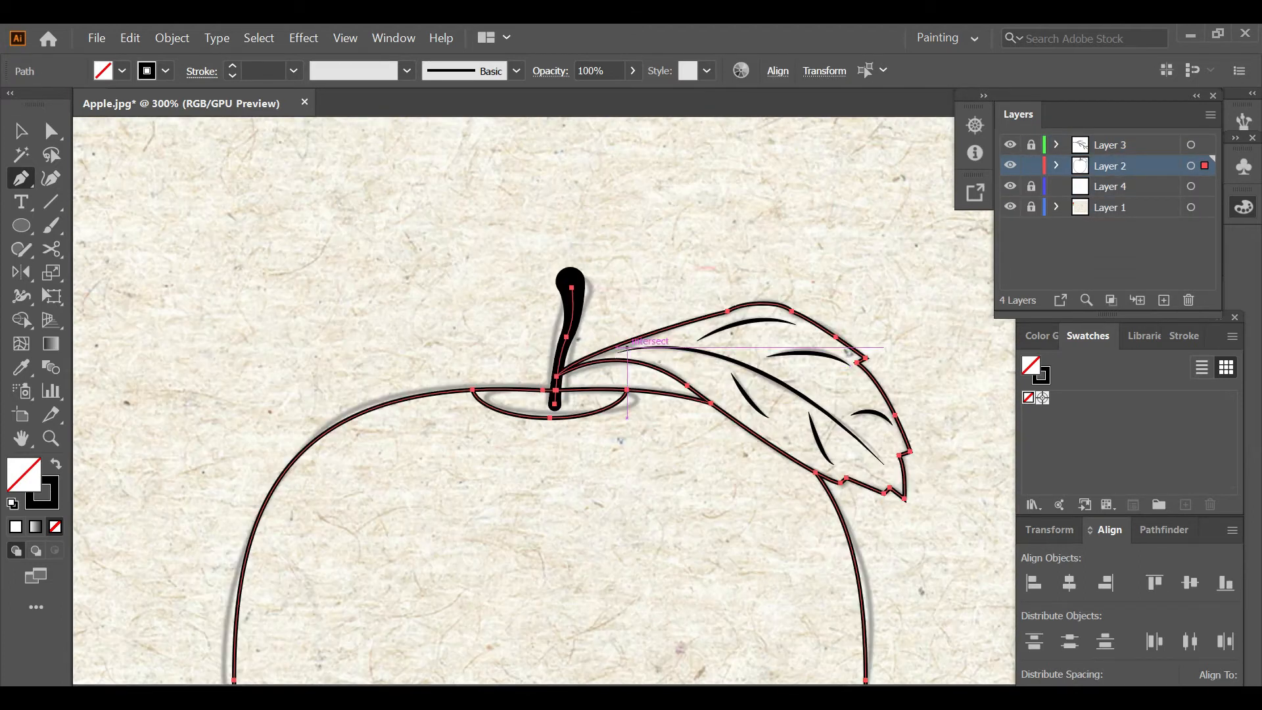
key(v)
shift+click(577, 303)
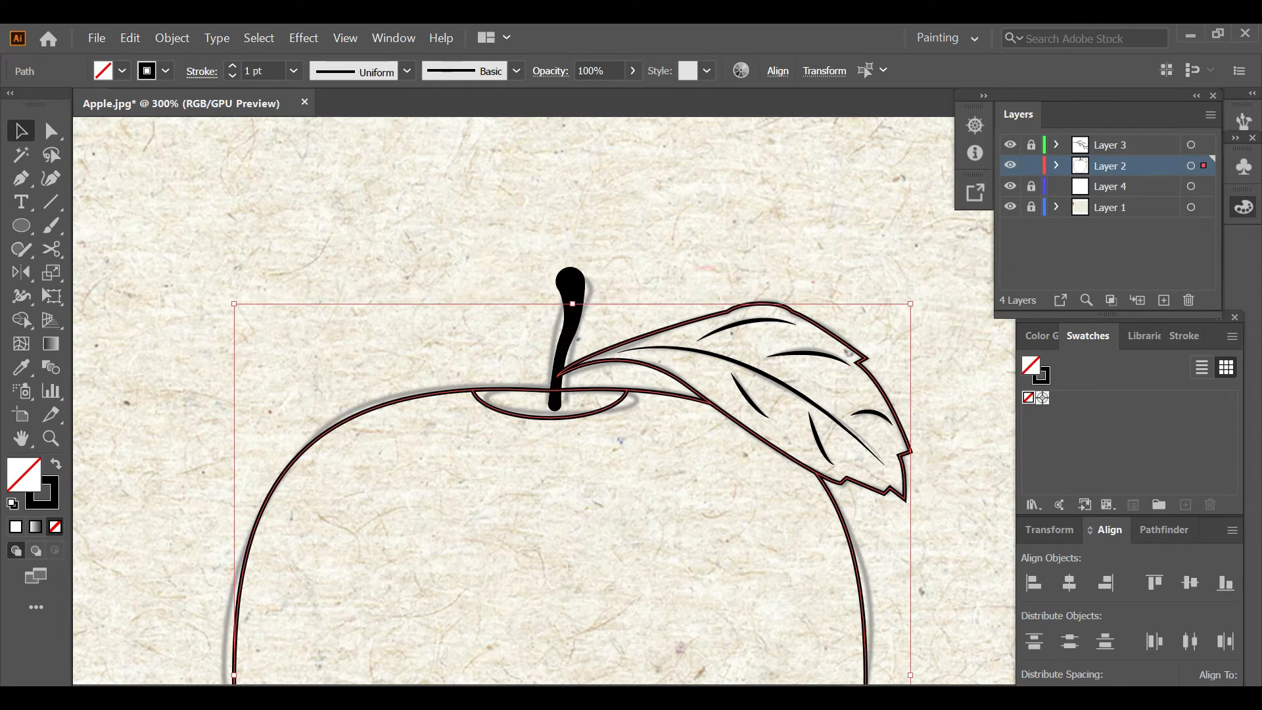
scroll(684, 381, down, 1)
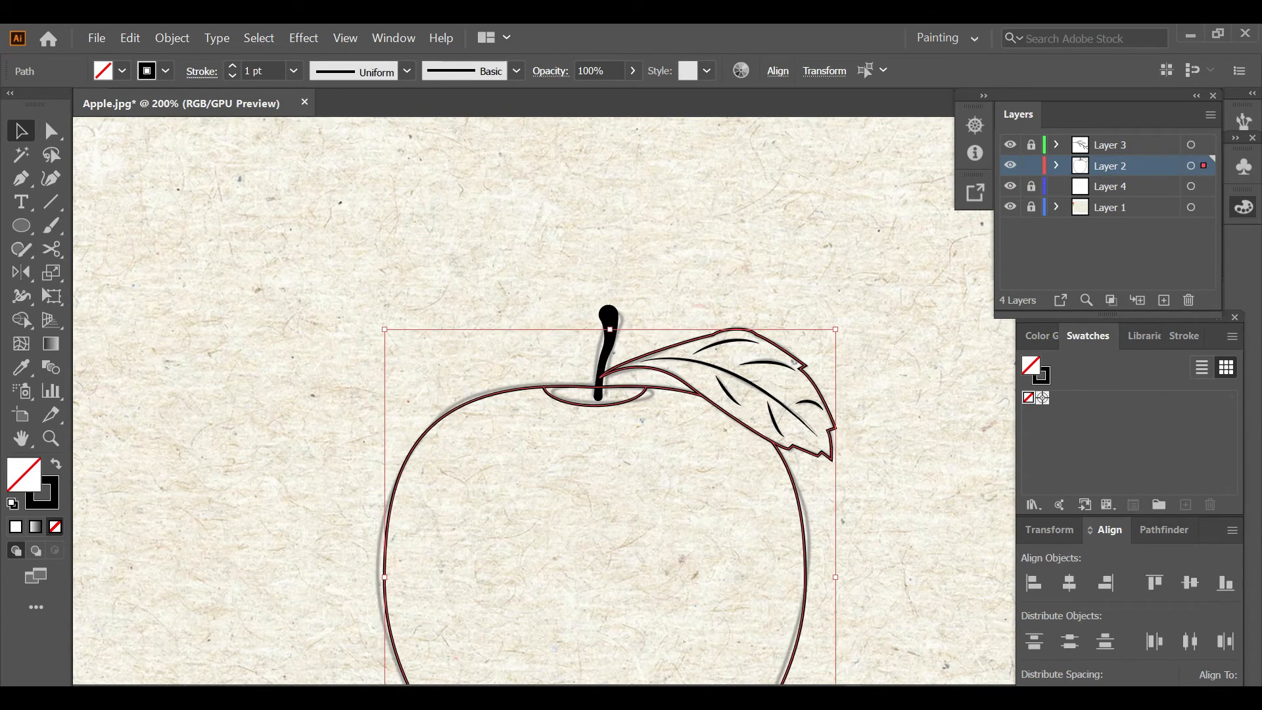
drag(1204, 166, 1205, 187)
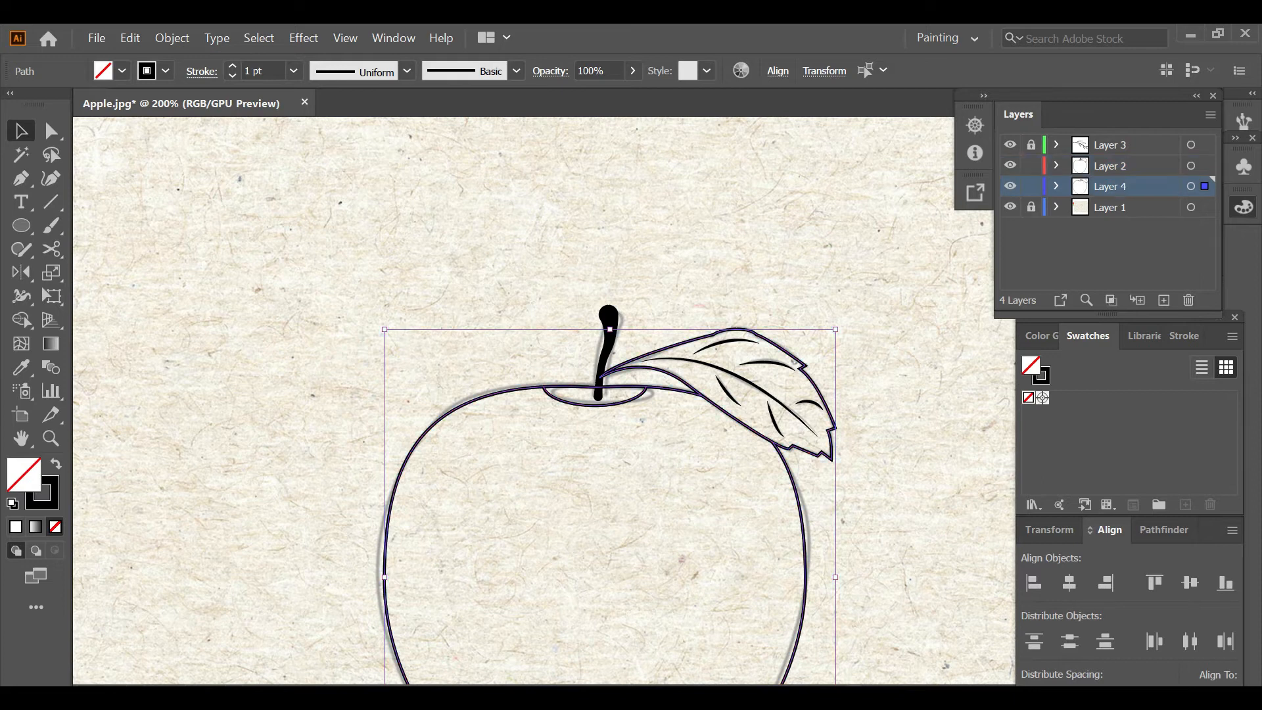
Step: Lock Layer 2 and form a closed apple body bounded by the leaf edge and stem hollow with the Shape Builder tool
key(ctrl+shift+a)
key(ctrl+a)
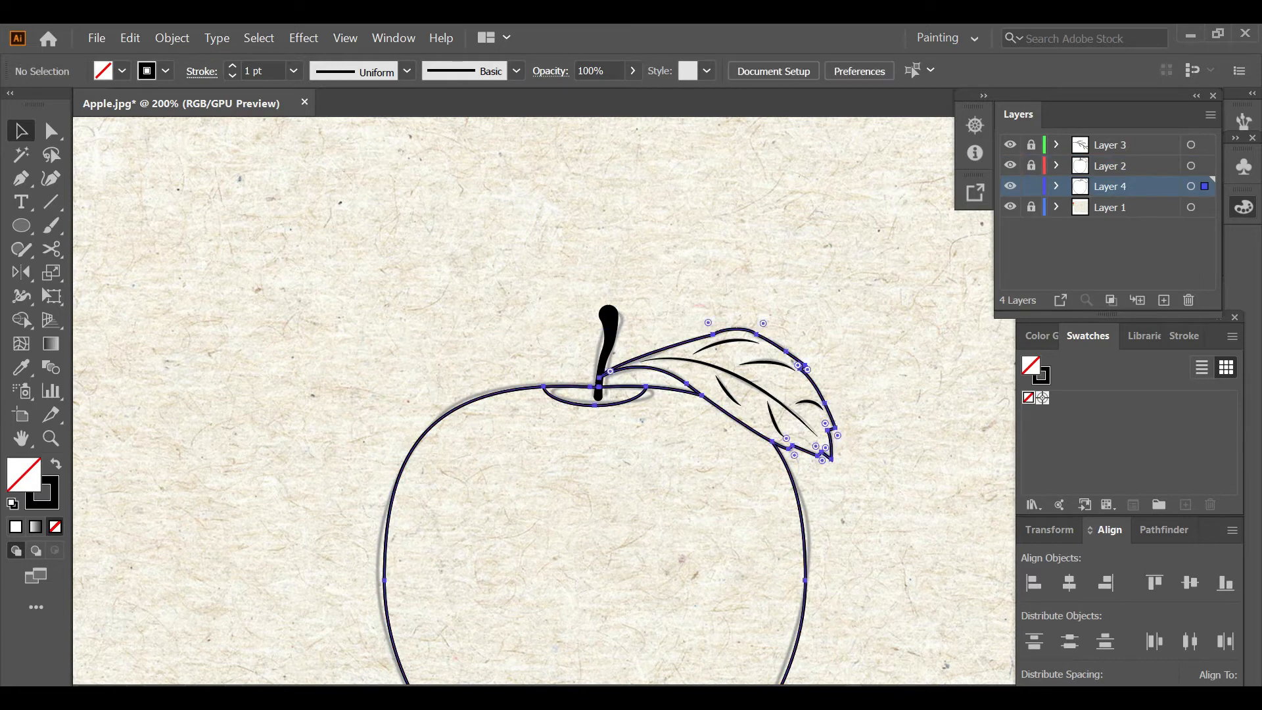
shift+click(671, 349)
key(shift+m)
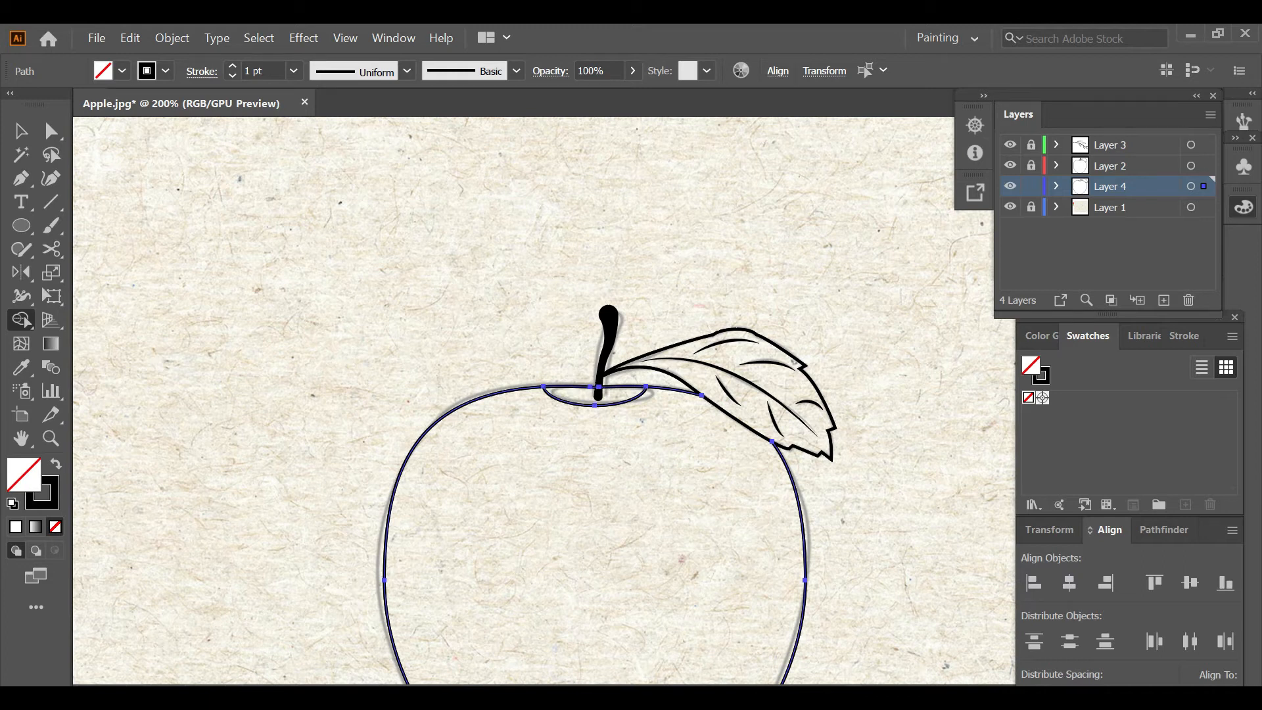
key(v)
key(ctrl+a)
key(shift+m)
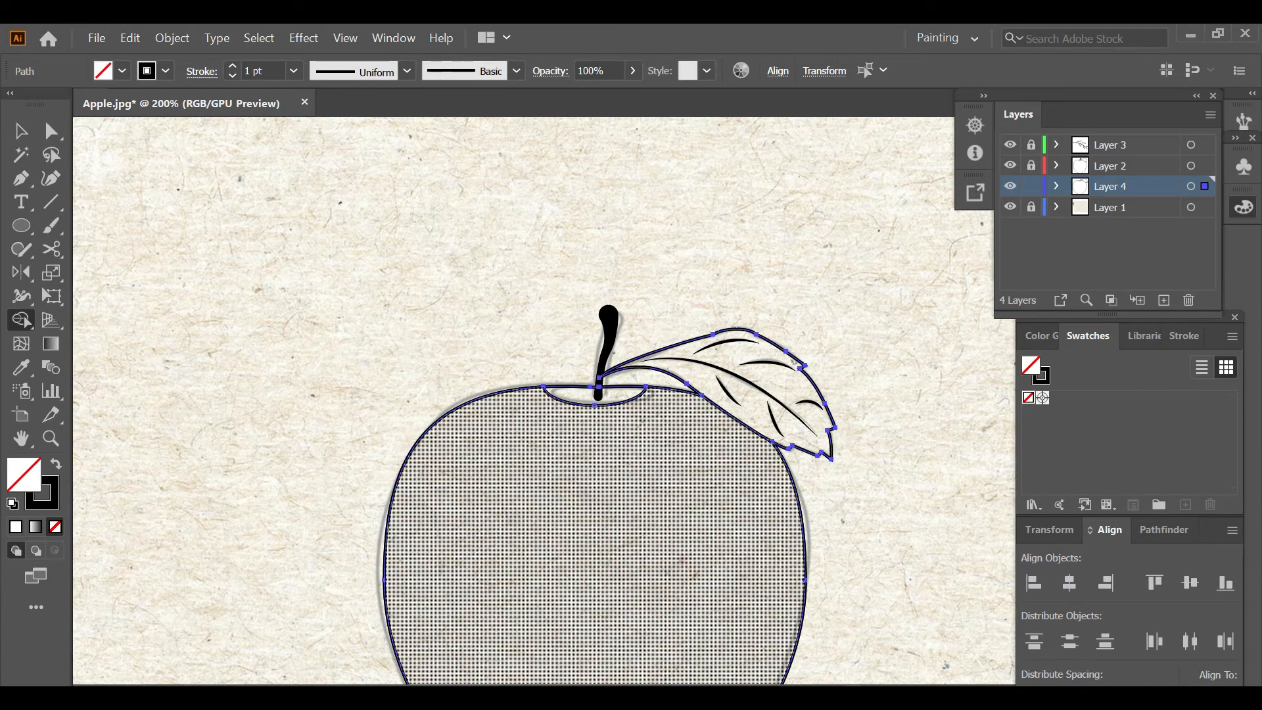
key(ctrl+shift+a)
key(ctrl+1)
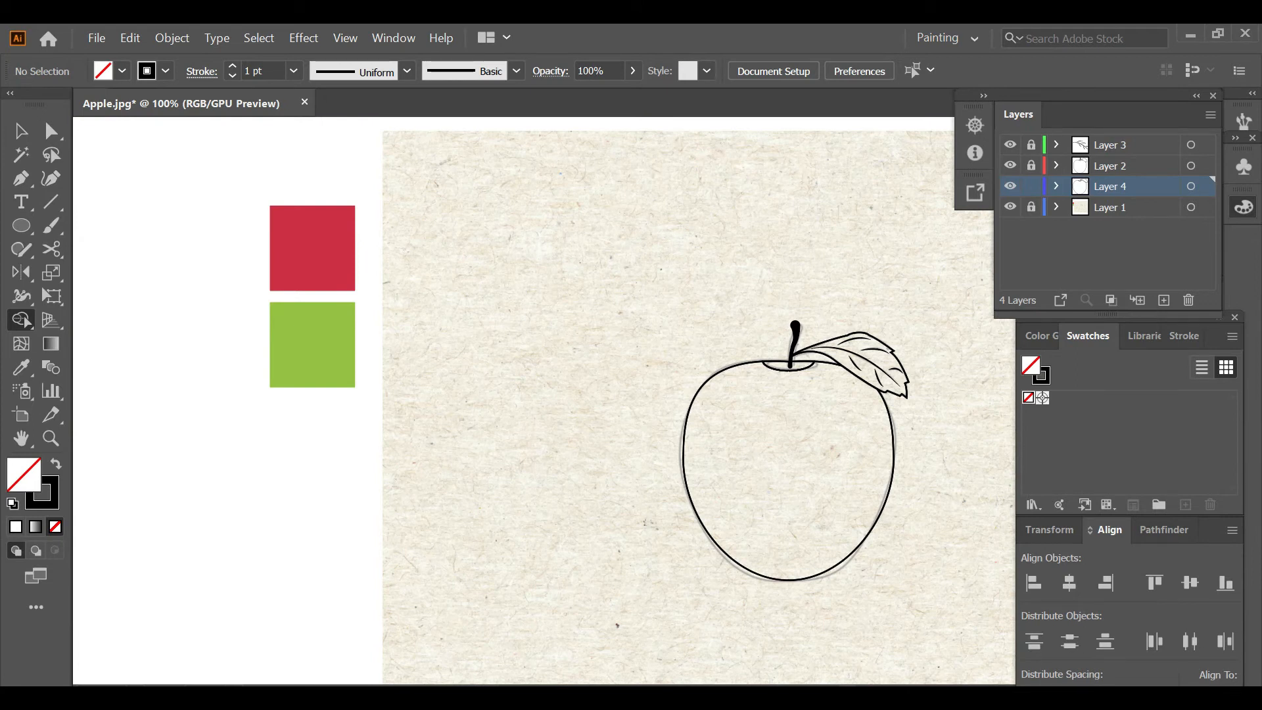
Step: Fill the apple body and the stem hollow on Layer 4 with the red of the sample square
key(v)
click(888, 521)
key(i)
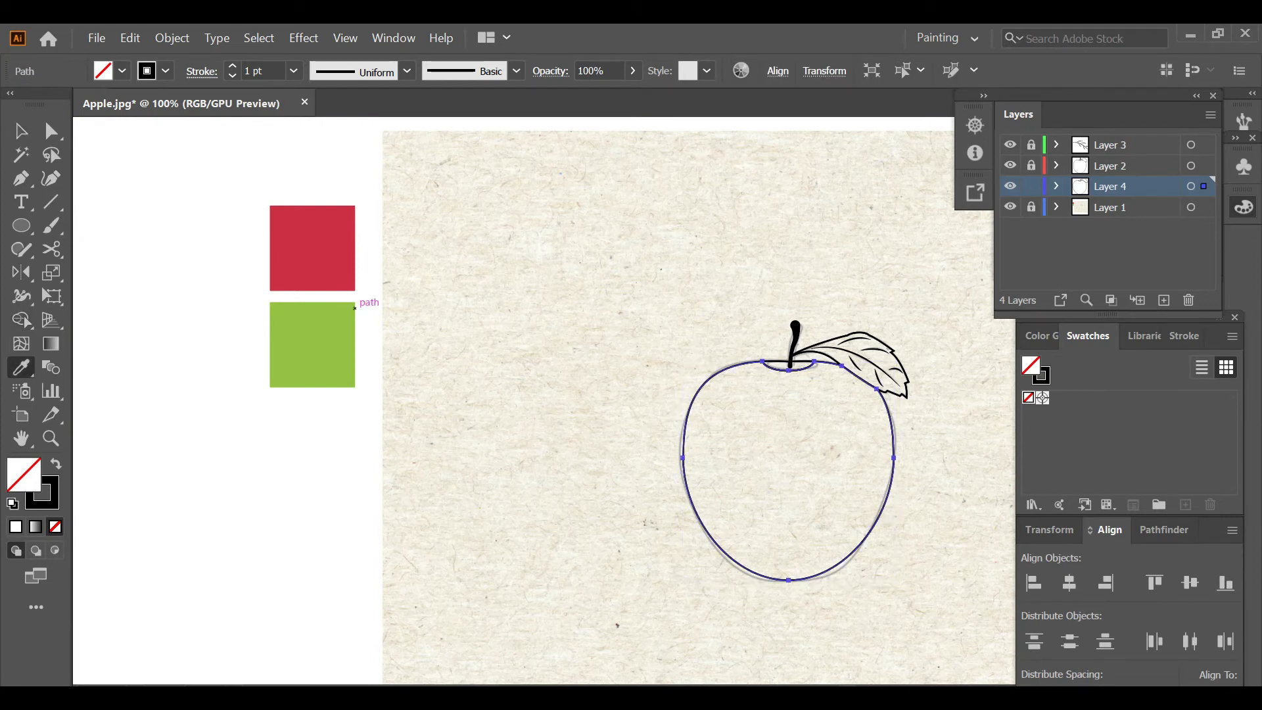
click(348, 284)
key(ctrl+shift+a)
scroll(846, 396, up, 3)
ctrl+click(697, 303)
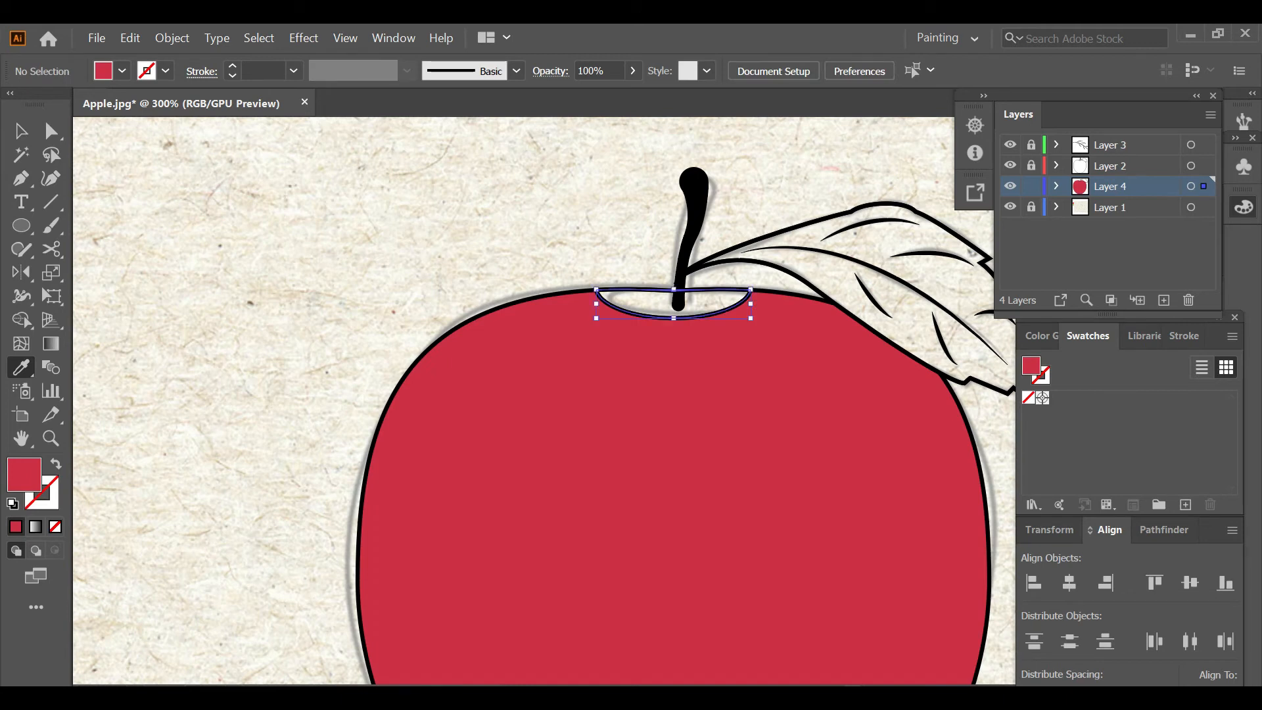
click(697, 358)
Step: Fill the leaf shape with the green of the sample square
scroll(578, 377, down, 2)
ctrl+click(698, 337)
scroll(465, 318, down, 1)
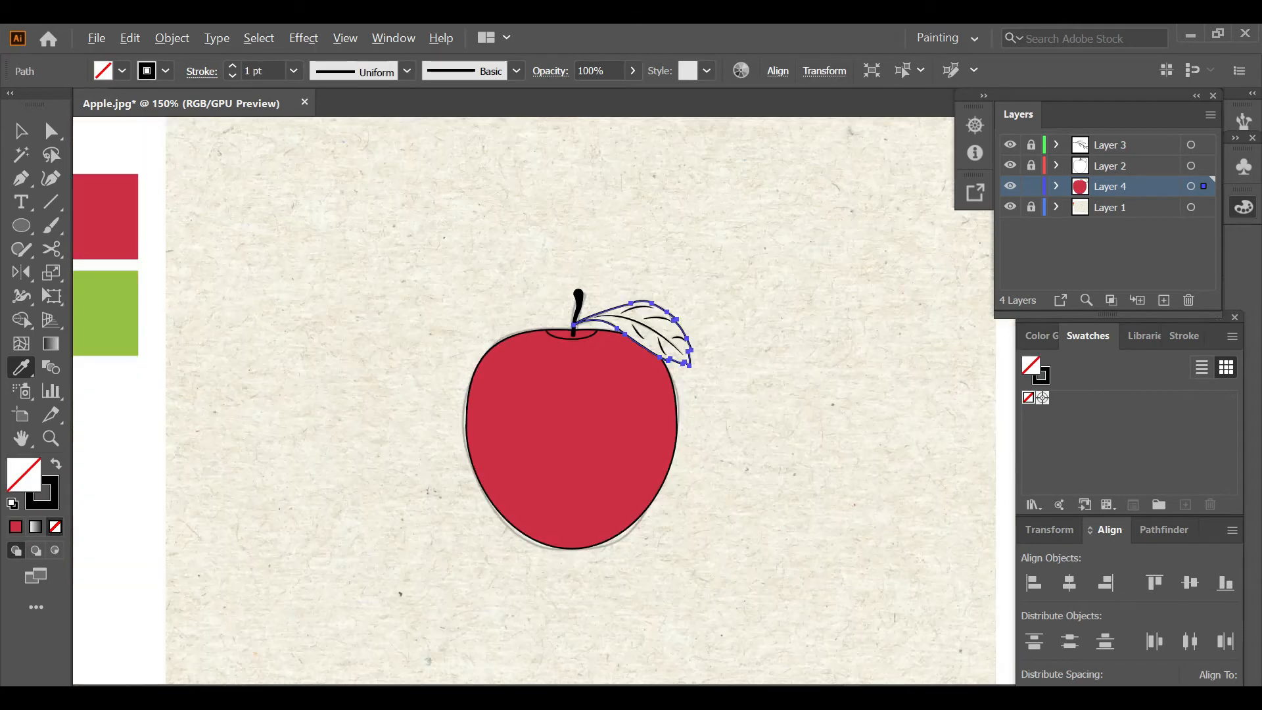
click(105, 313)
key(ctrl+shift+a)
scroll(600, 431, up, 1)
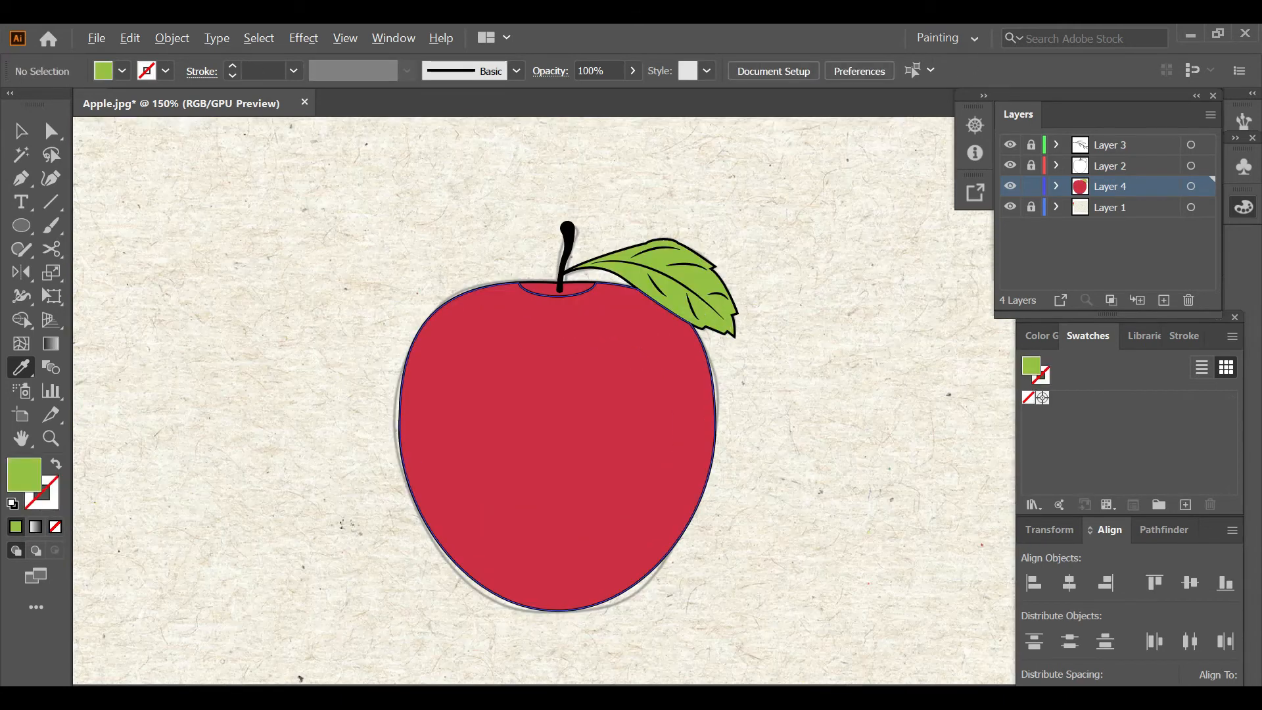
Step: Change the stem hollow's fill to a darker red
scroll(565, 303, up, 2)
ctrl+click(570, 282)
double_click(24, 474)
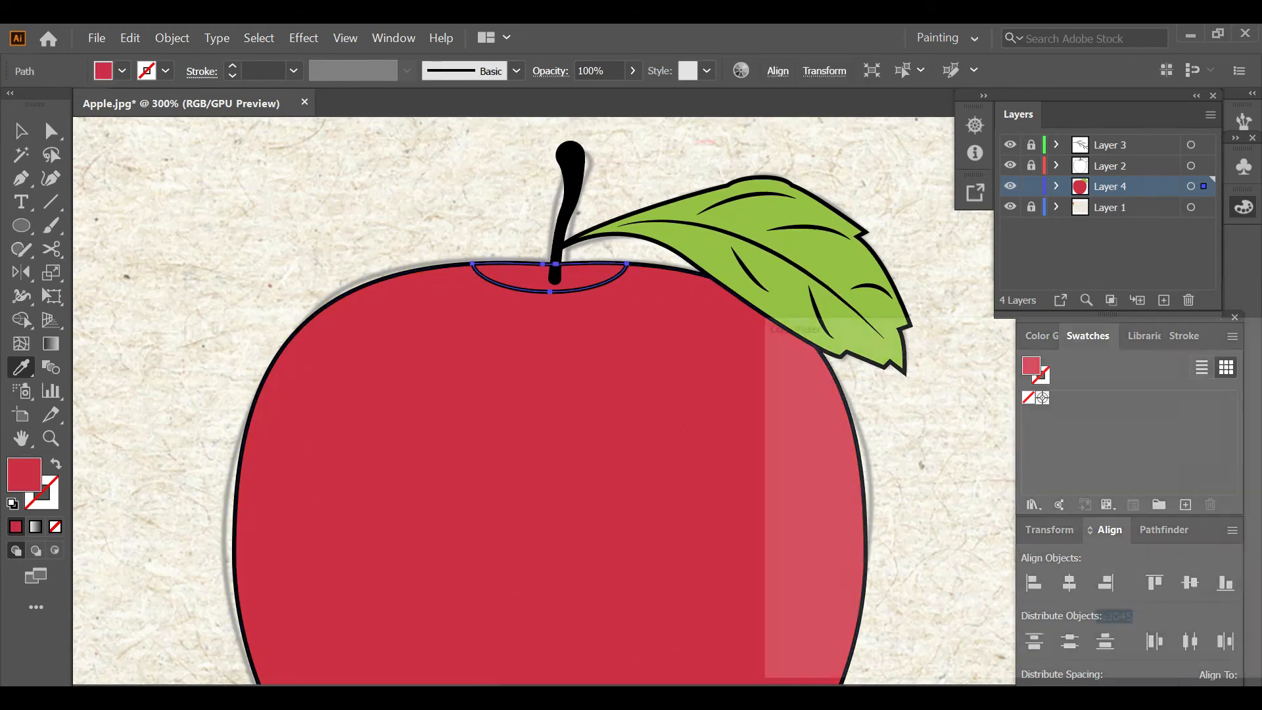
click(1010, 464)
click(1236, 385)
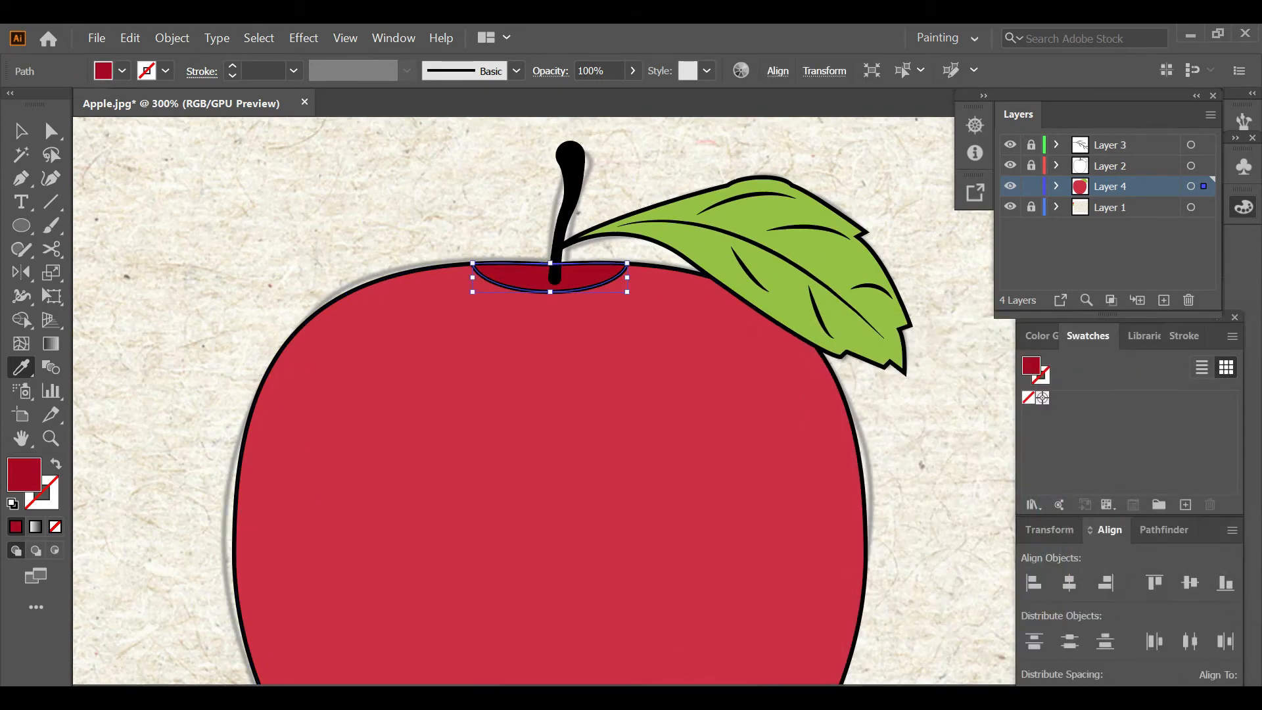
ctrl+click(877, 397)
scroll(877, 397, down, 2)
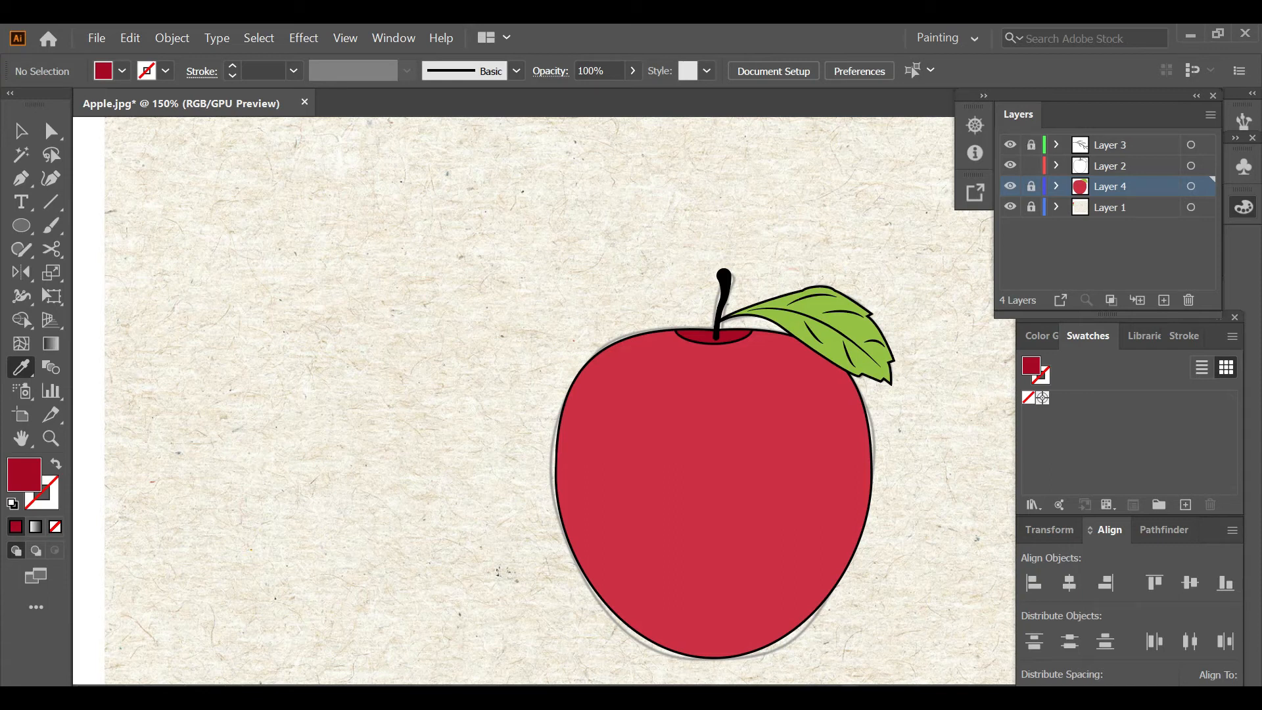
Step: Set the stroke weight of all Layer 2 outlines except the stem to 3 pt
click(1111, 166)
key(ctrl+a)
key(v)
scroll(721, 298, up, 4)
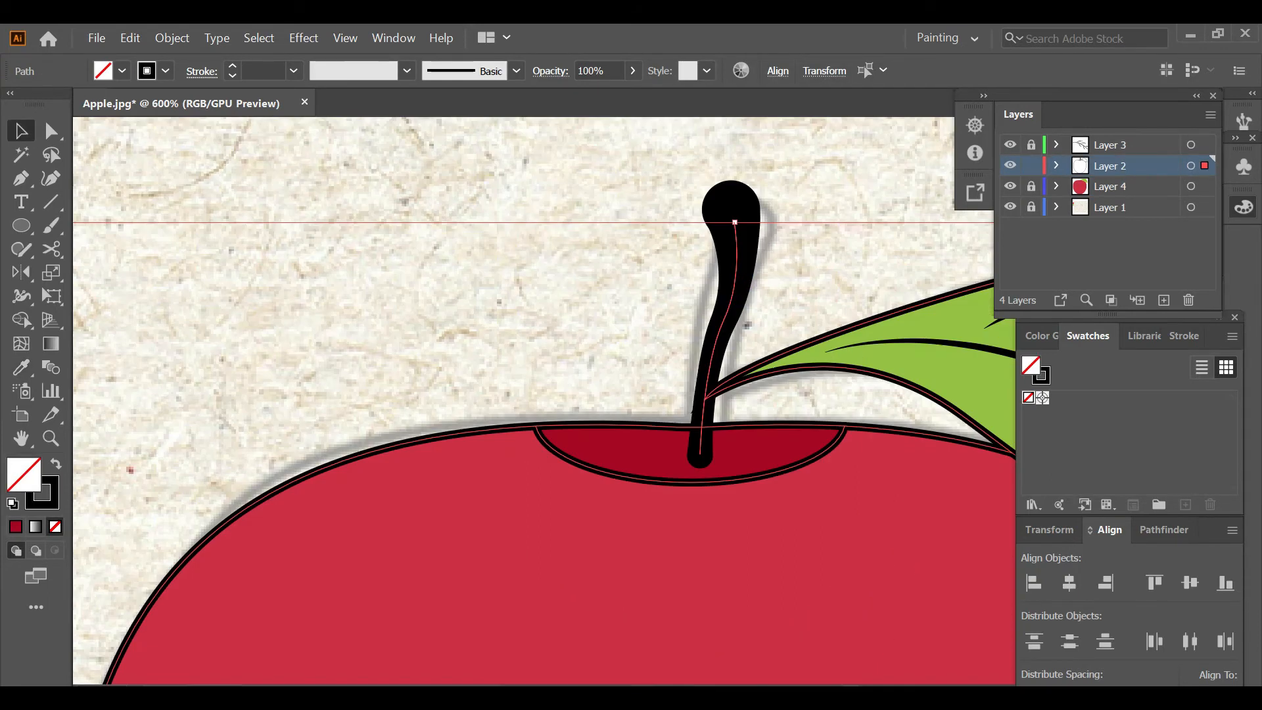
shift+click(730, 303)
scroll(739, 404, down, 4)
click(233, 67)
click(233, 66)
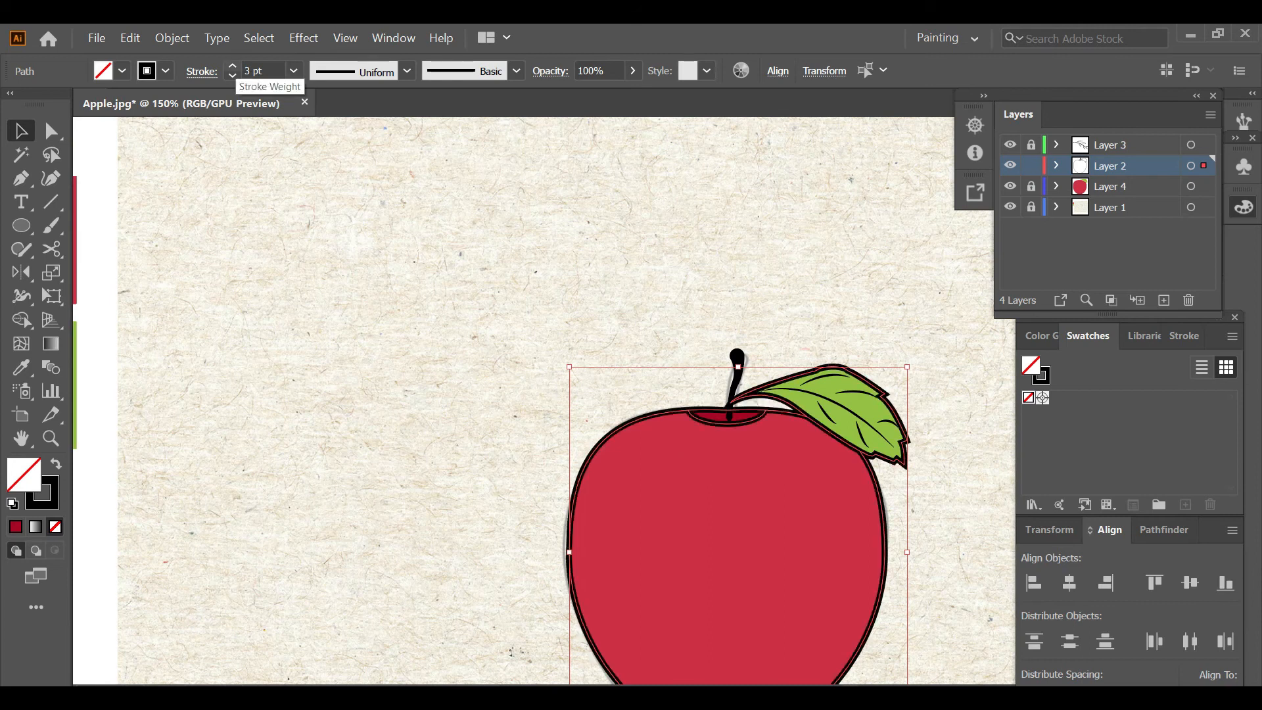
key(ctrl+shift+a)
key(ctrl+0)
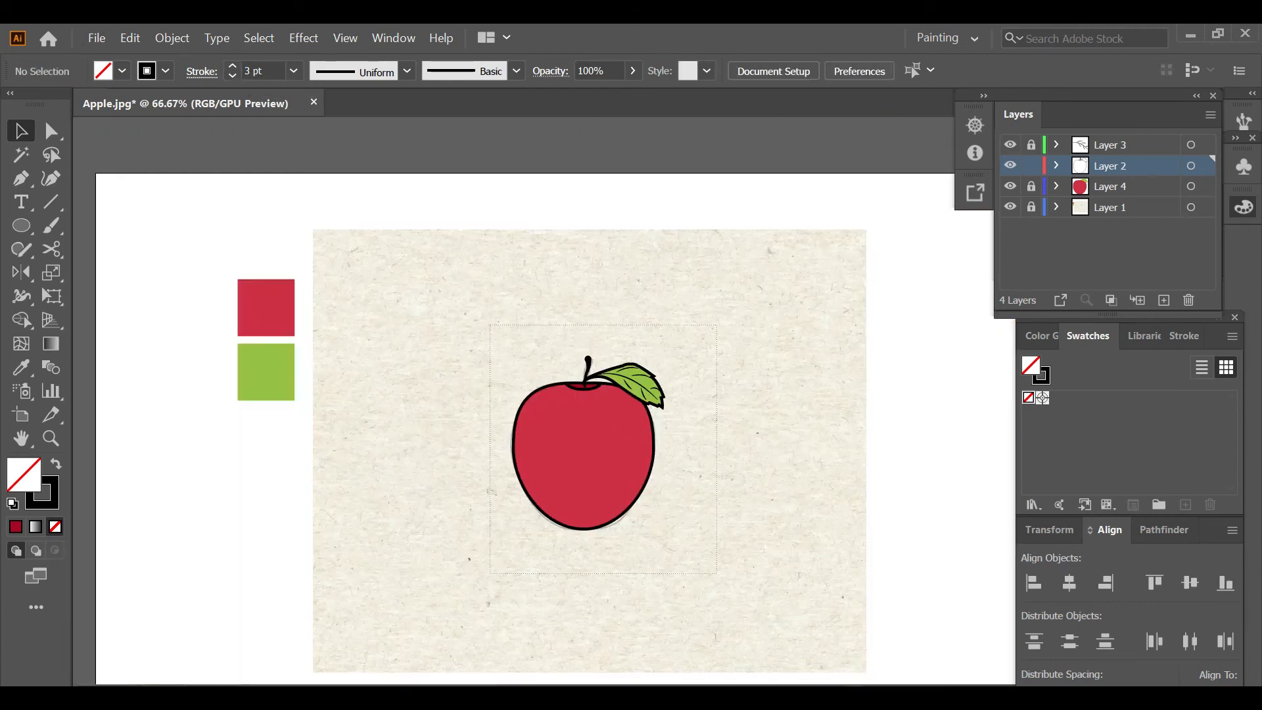
Step: Reduce the stroke weight of the apple, hollow and leaf outlines to 2 pt, leaving out the stem
key(ctrl+a)
scroll(591, 370, up, 4)
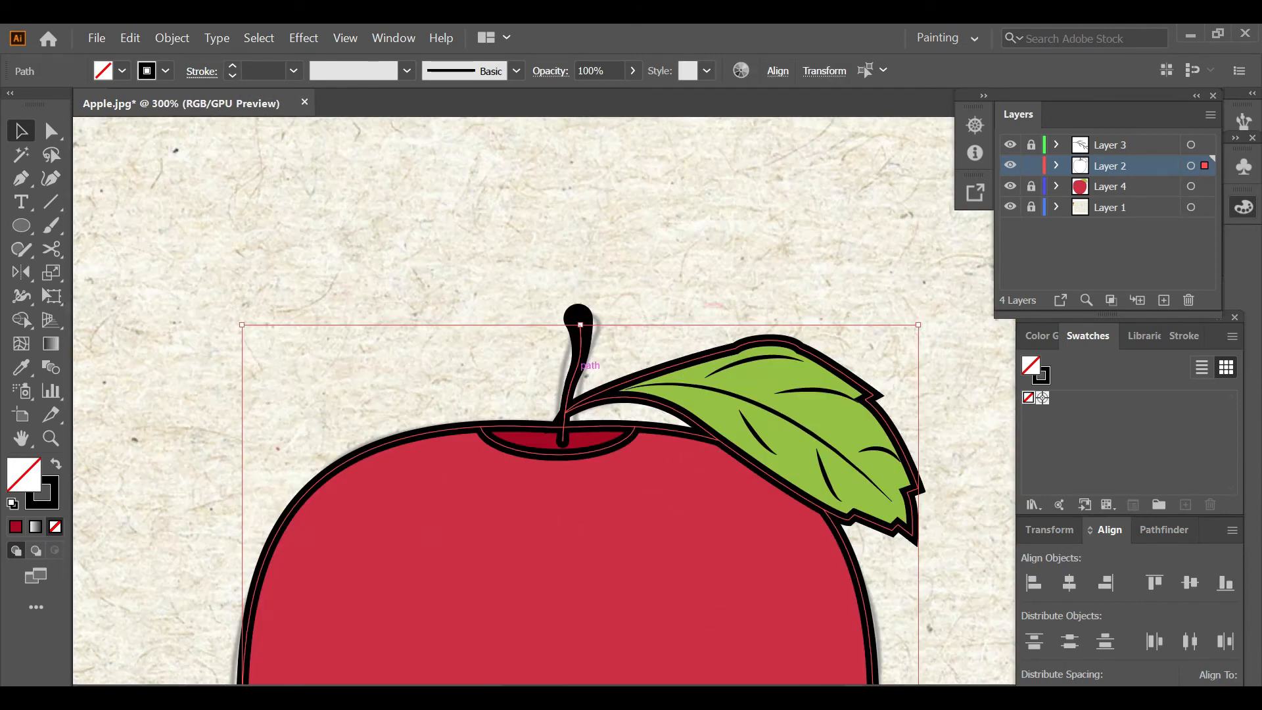
shift+click(583, 366)
click(233, 76)
click(467, 293)
scroll(468, 293, down, 2)
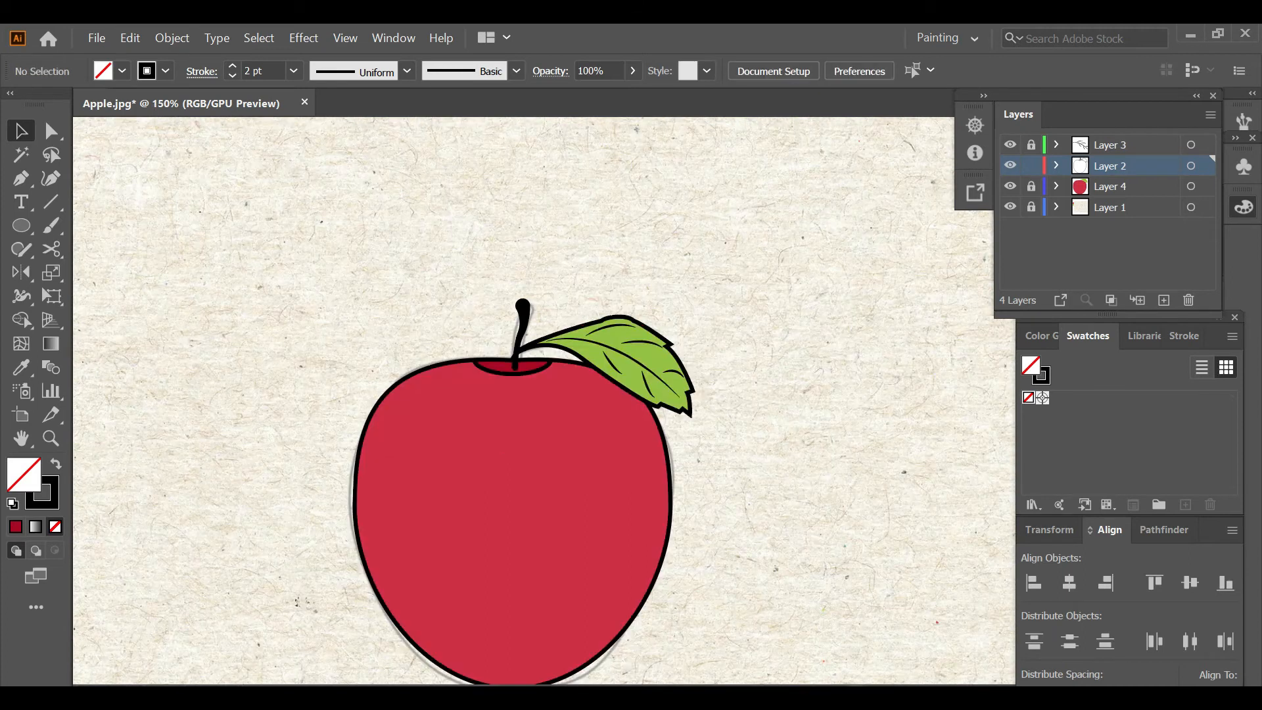
Step: Lock Layer 2, unlock Layer 3 and set the leaf veins' stroke weight to 2 pt
click(1031, 144)
click(1118, 145)
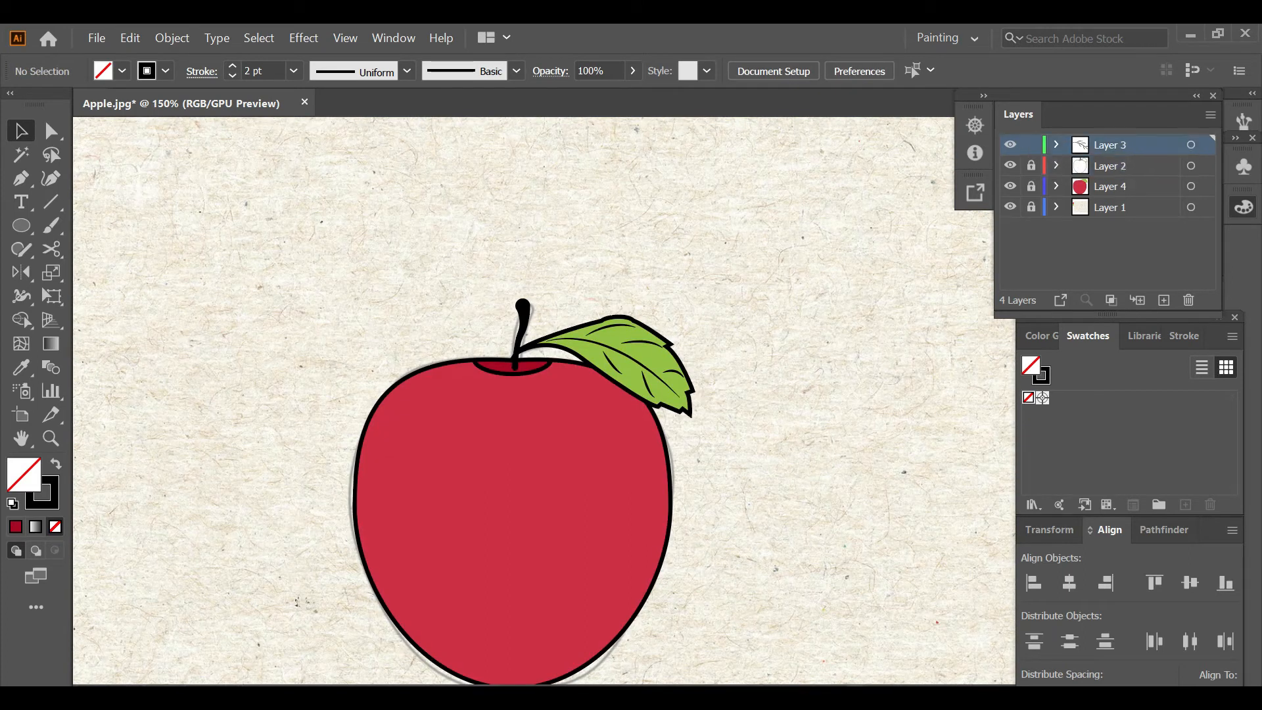
key(ctrl+a)
click(232, 67)
click(672, 392)
scroll(671, 391, down, 2)
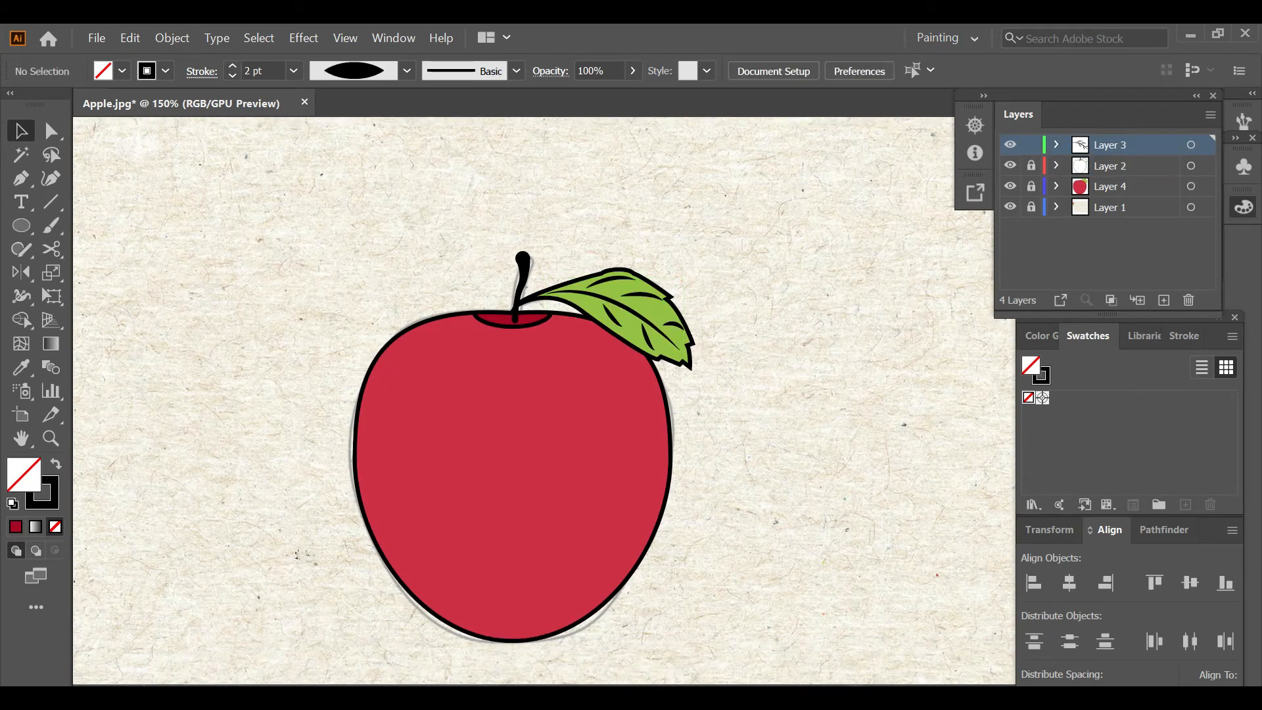
Step: Lock Layer 3, unlock Layer 4 and set a darker shade of the apple's red as the fill for the Pen tool
click(1032, 144)
click(1117, 187)
click(1032, 187)
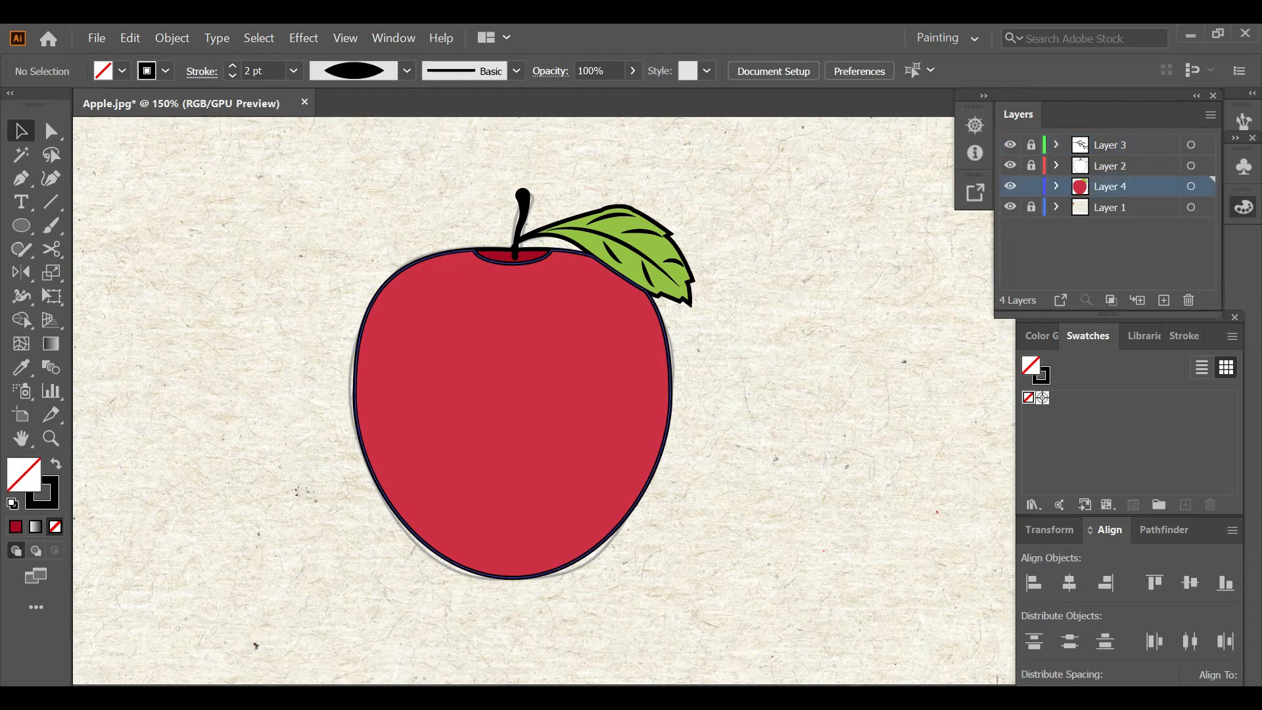
click(611, 388)
click(762, 395)
double_click(24, 475)
drag(962, 431, 1010, 467)
click(1234, 384)
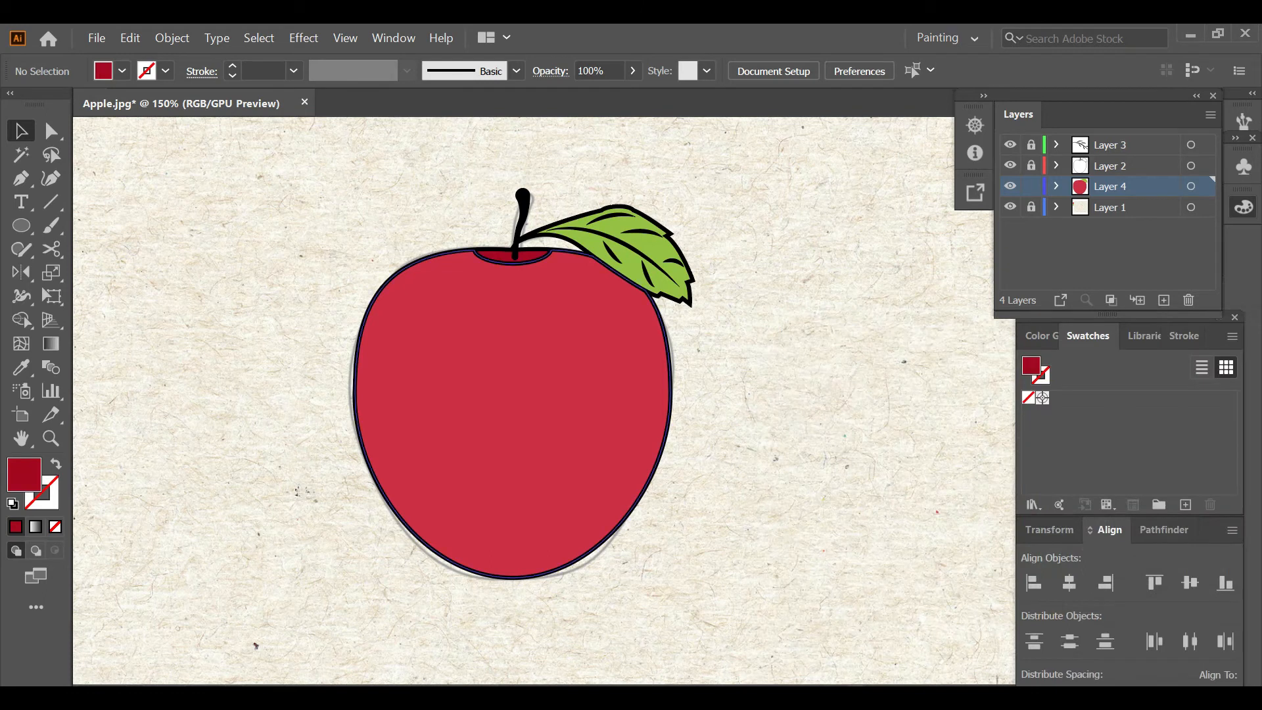
key(p)
alt+scroll(552, 555, up, 1)
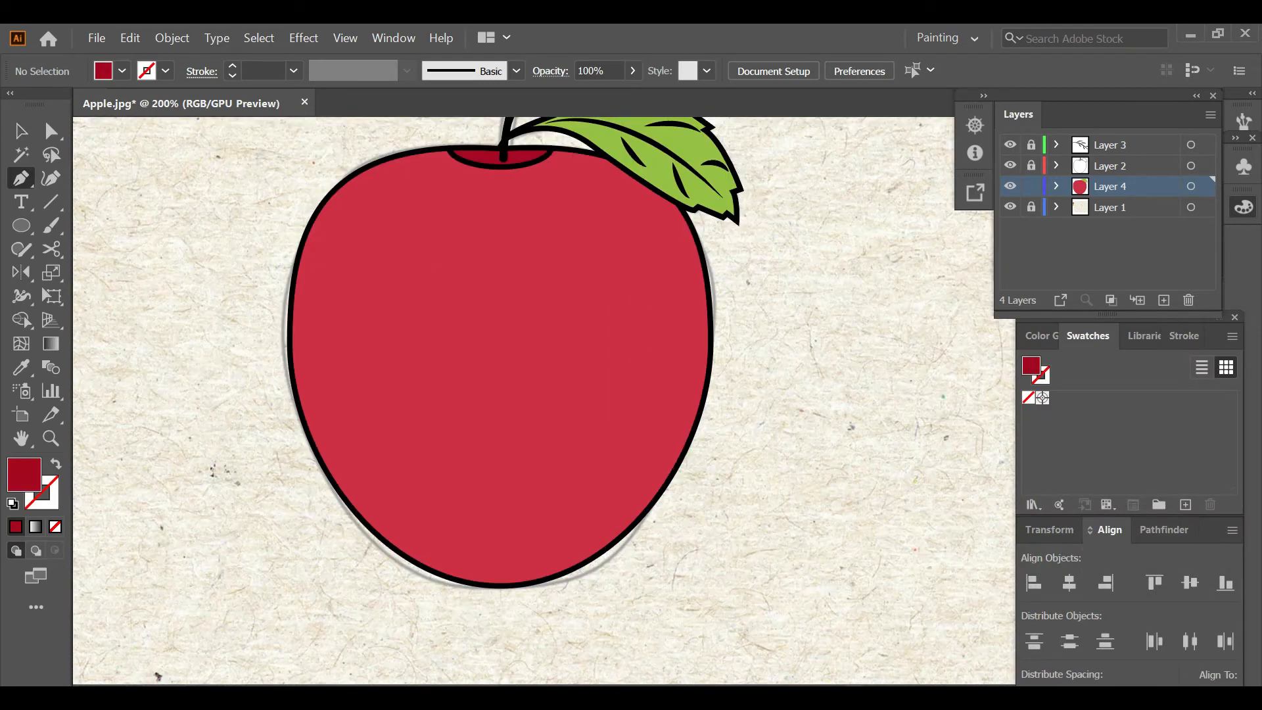
Step: Draw a closed dark red triangle with the Pen tool along the lower right part of the apple
click(438, 573)
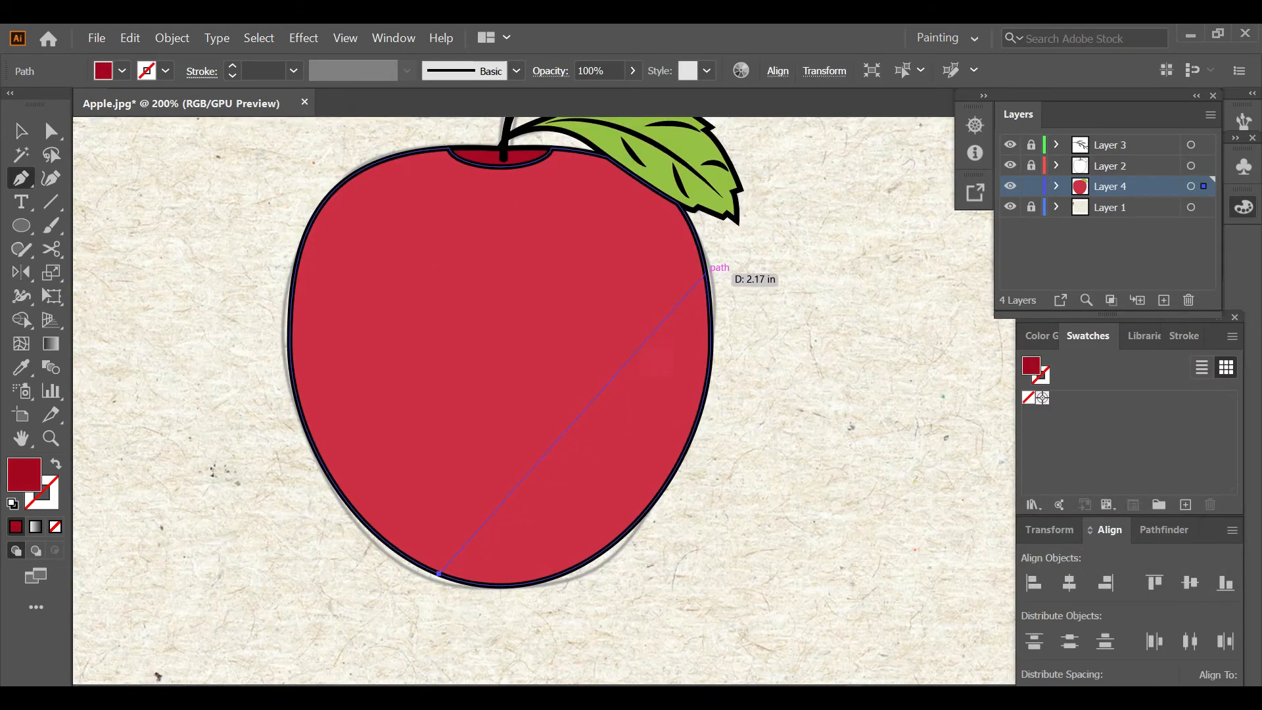
click(703, 256)
click(637, 520)
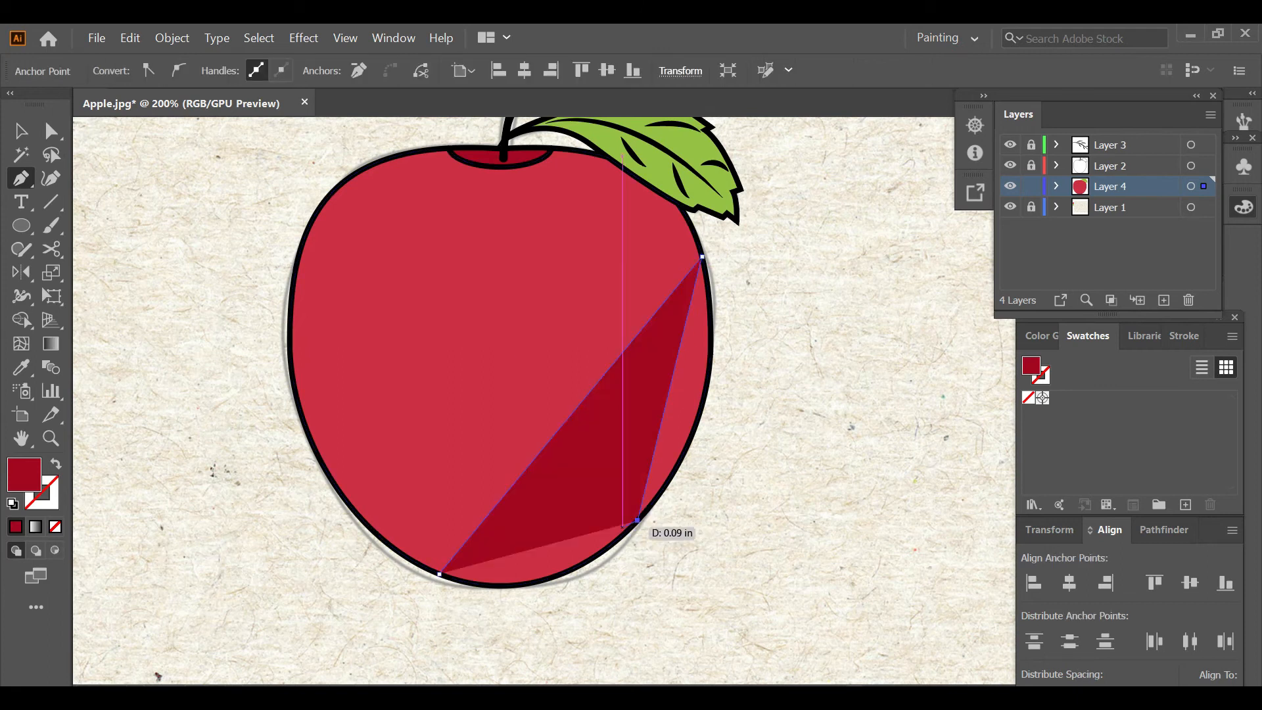
click(439, 573)
Step: Bend the dark red triangle's edges with the Curvature tool into a crescent shadow following the apple's lower right outline
key(shift+grave)
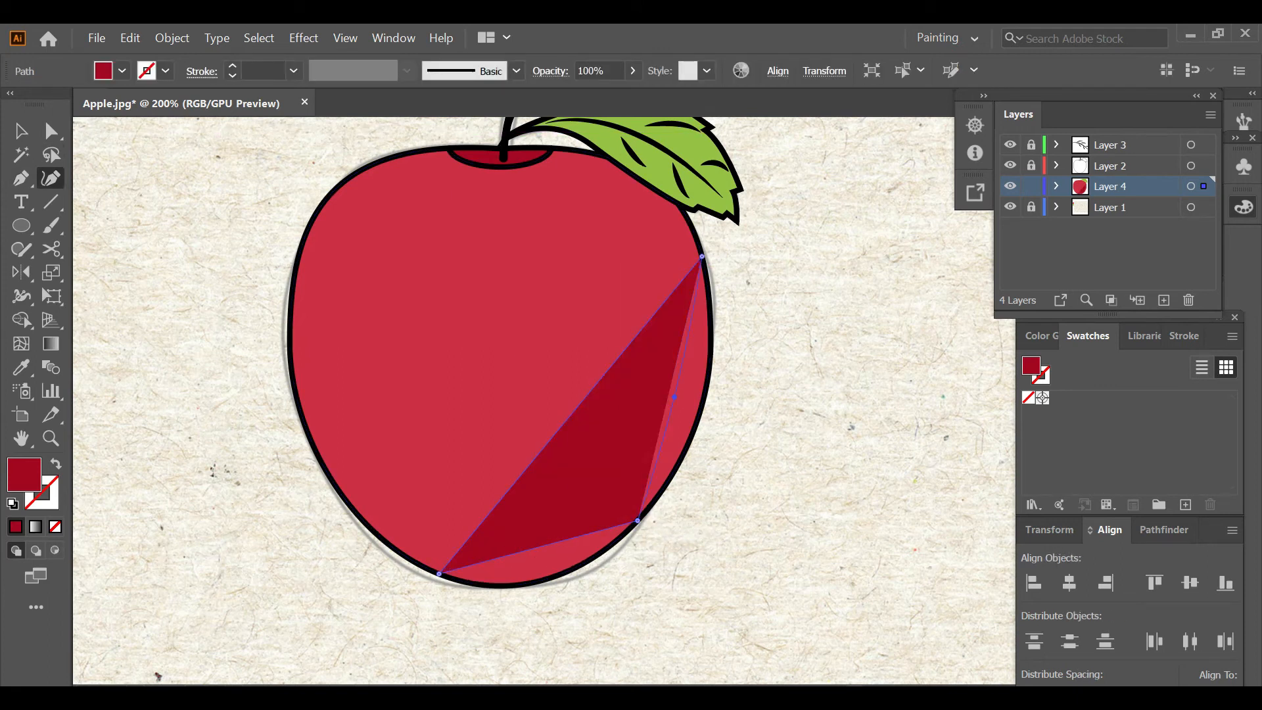
drag(675, 397, 703, 406)
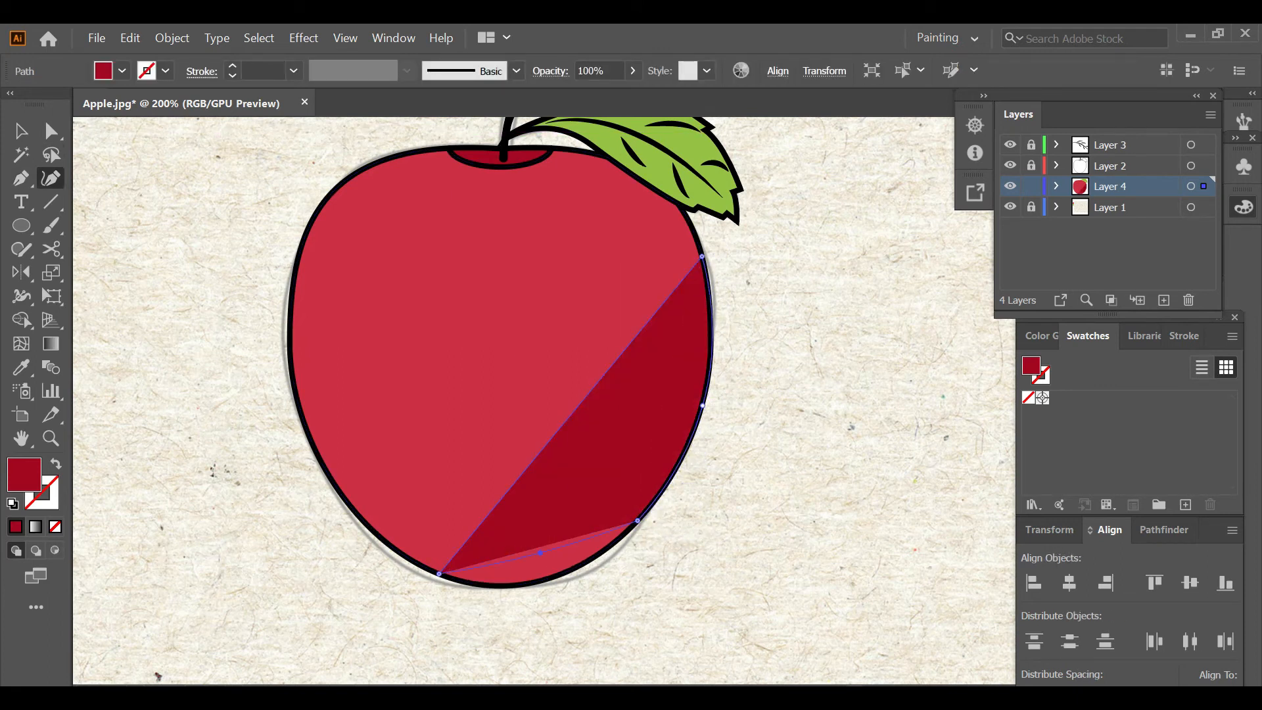
drag(540, 552, 539, 581)
drag(594, 393, 618, 460)
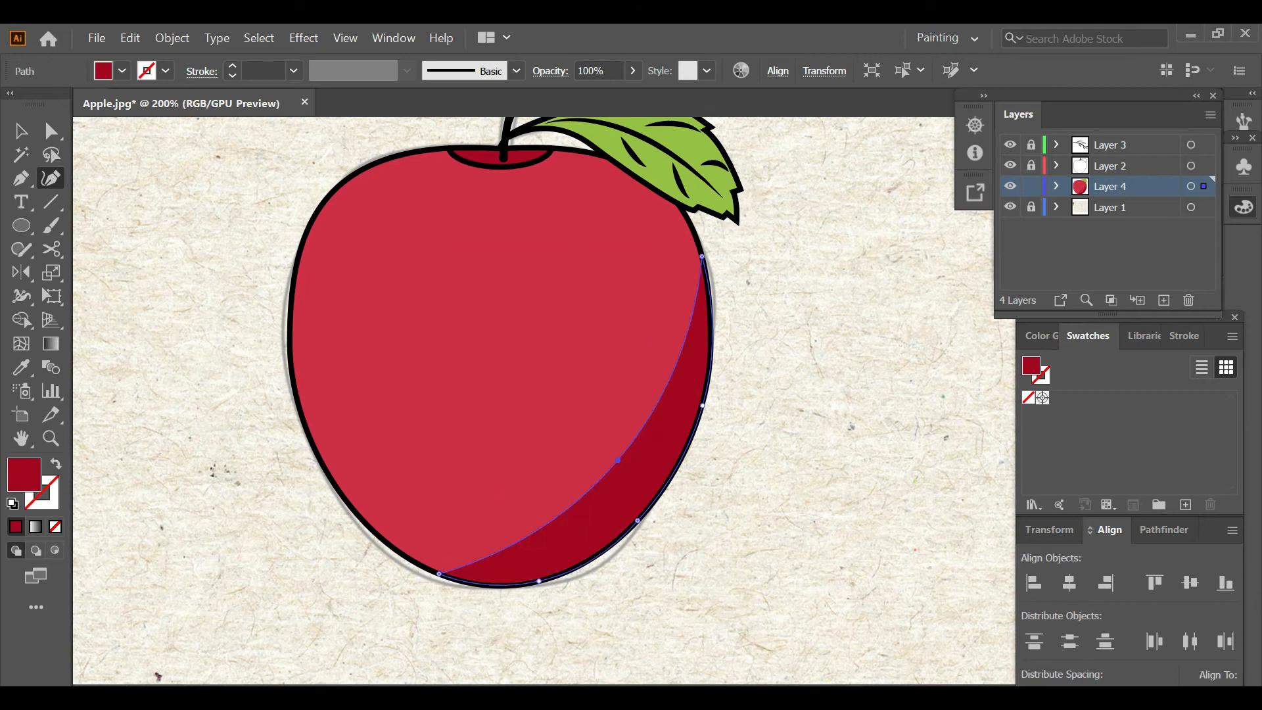
key(ctrl+shift+a)
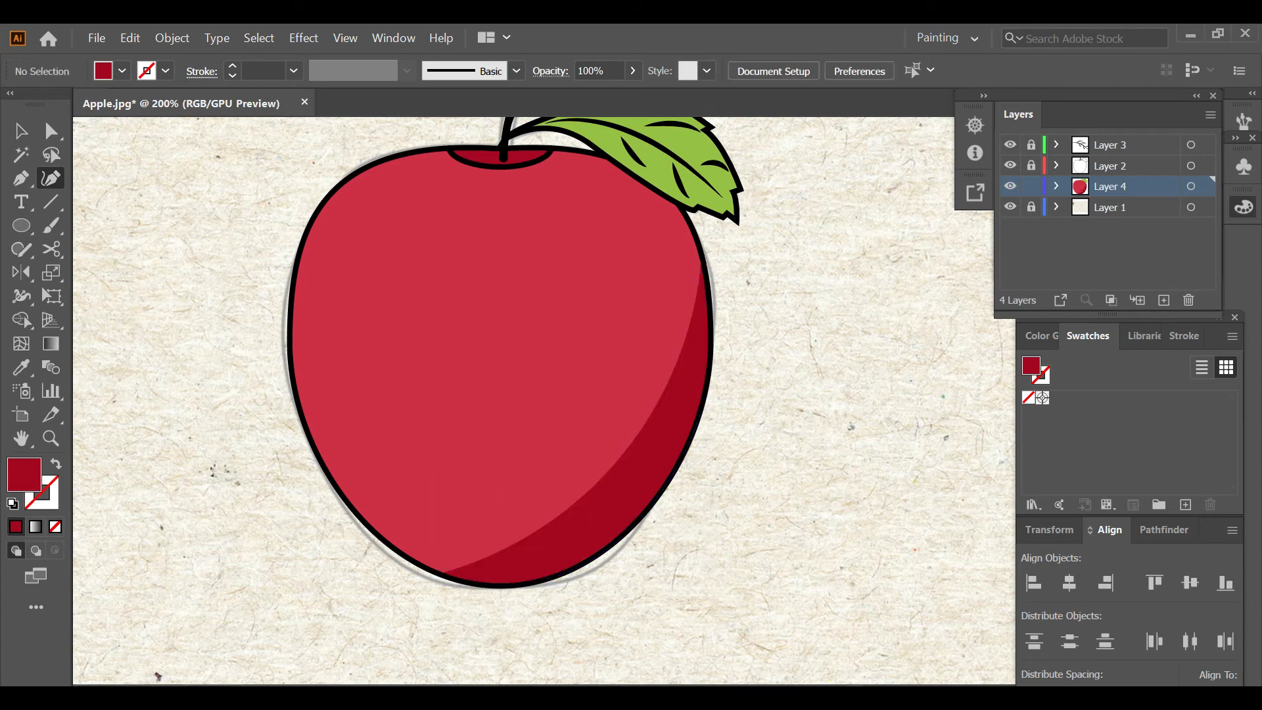
Step: Reset the drawing colours to a white fill with no stroke
key(d)
key(x)
key(slash)
key(x)
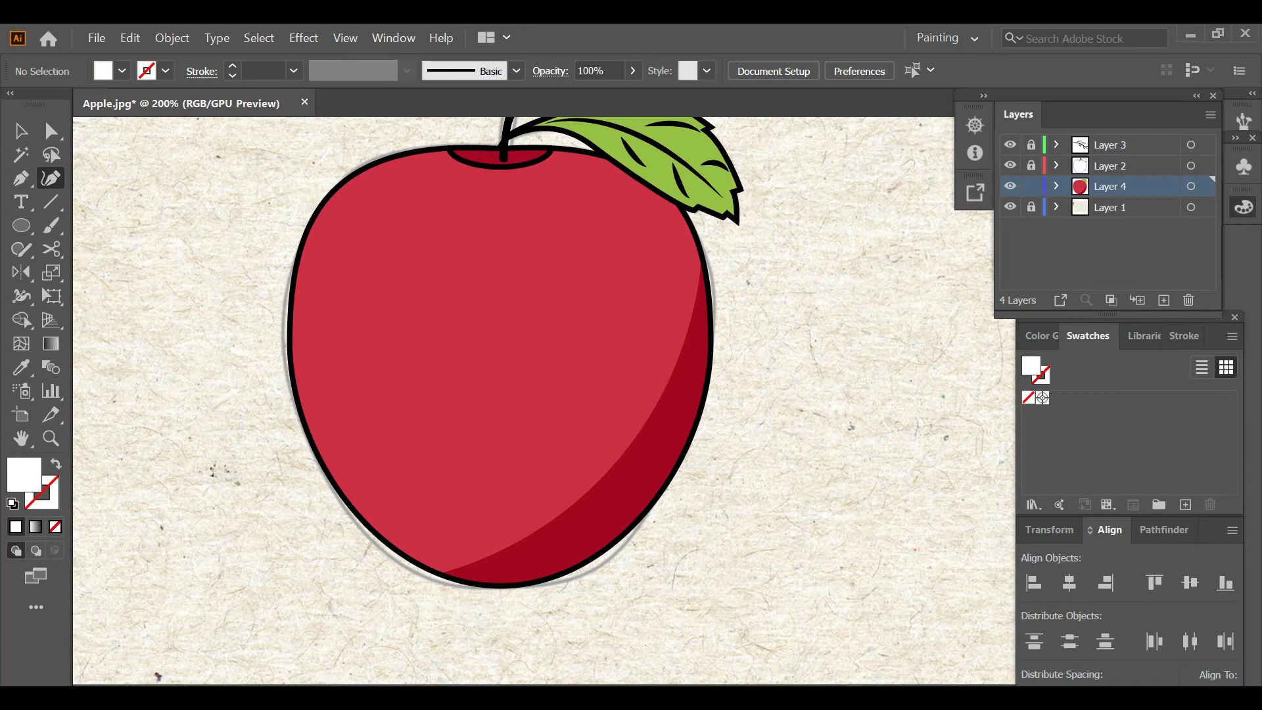
Step: Take the fill colour of the apple's red body and lighten it to a pale pink for the highlight
key(p)
ctrl+click(500, 394)
key(ctrl+shift+a)
double_click(24, 475)
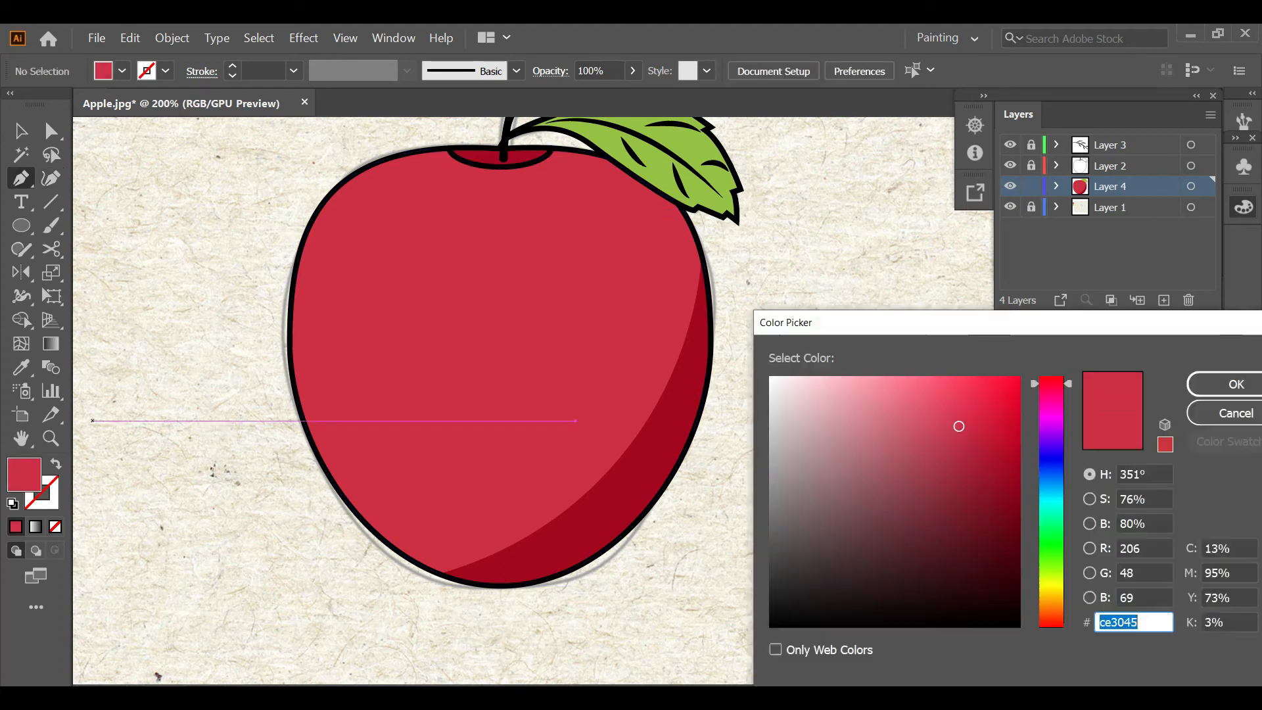
mouse_move(878, 396)
mouse_down()
mouse_move(875, 377)
mouse_move(854, 386)
mouse_up()
click(1236, 384)
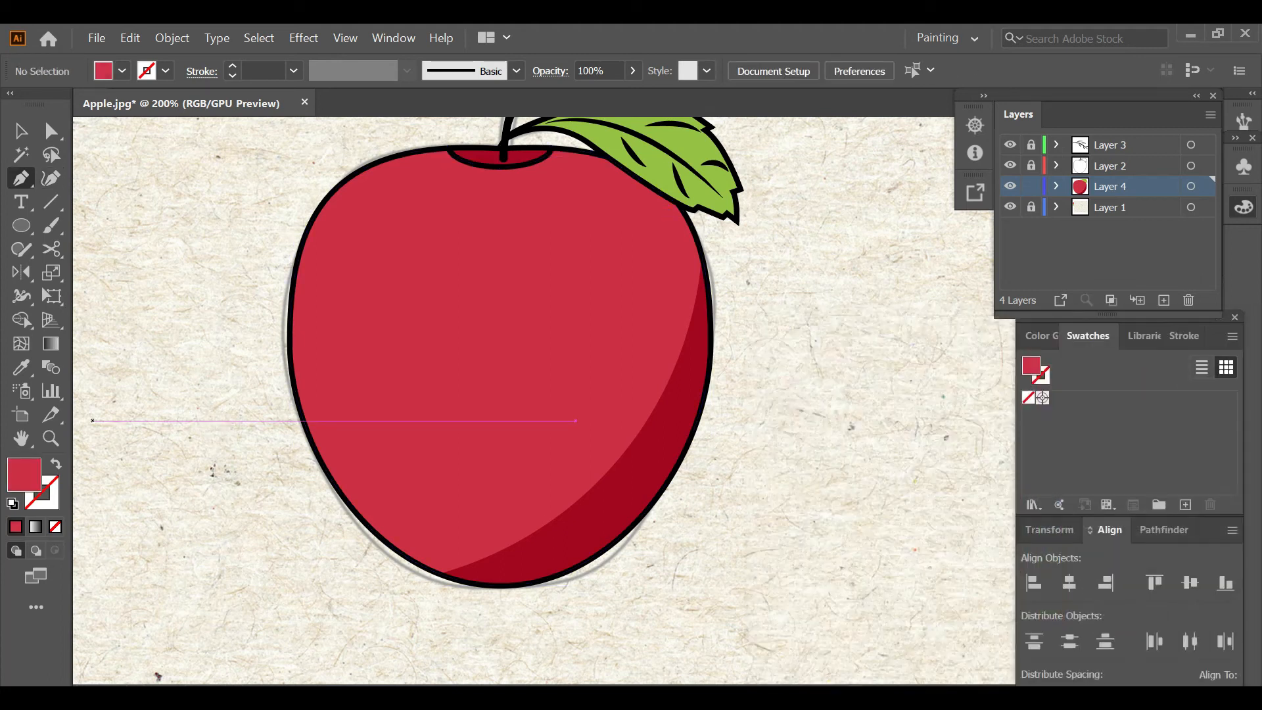
Step: Draw a closed pink crescent highlight with the Curvature tool inside the apple's upper left edge
click(50, 178)
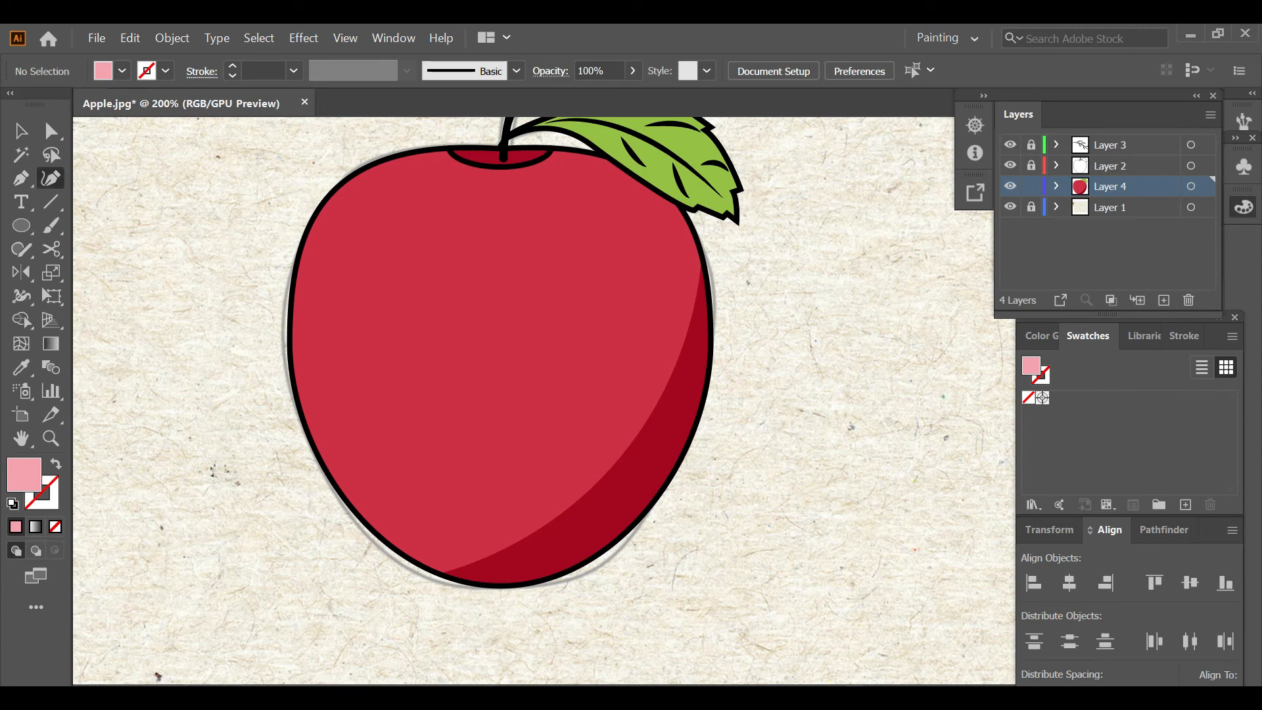
click(441, 181)
drag(400, 278, 365, 243)
click(441, 182)
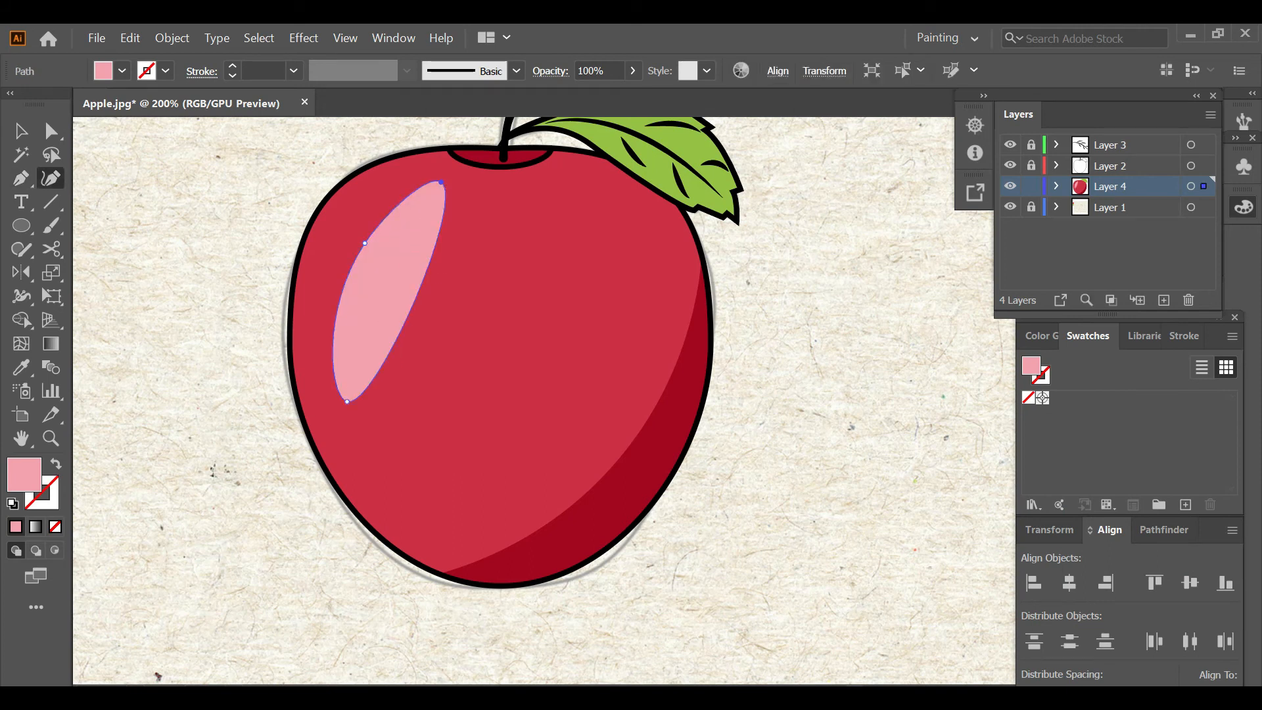
drag(422, 283, 370, 270)
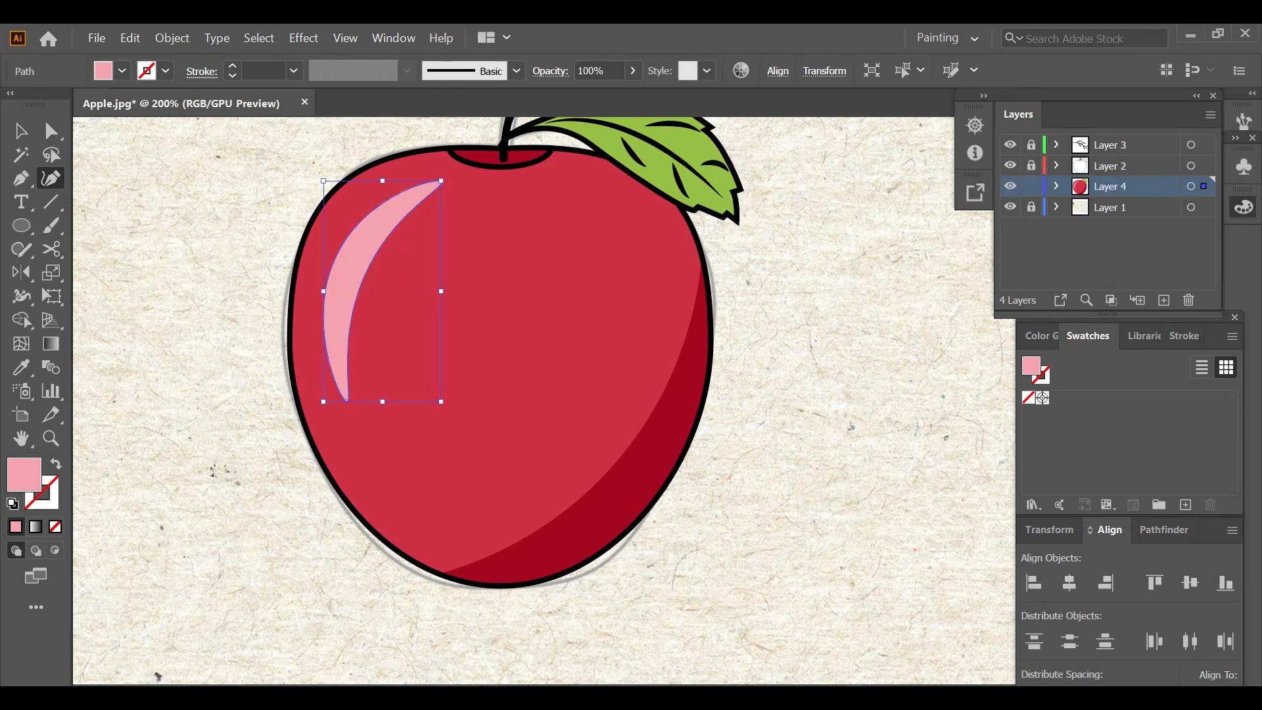
key(ctrl+shift+a)
Step: Lock Layer 4, unlock Layer 1 and sample the green square's colour as the fill
key(ctrl+minus)
key(ctrl+minus)
key(ctrl+minus)
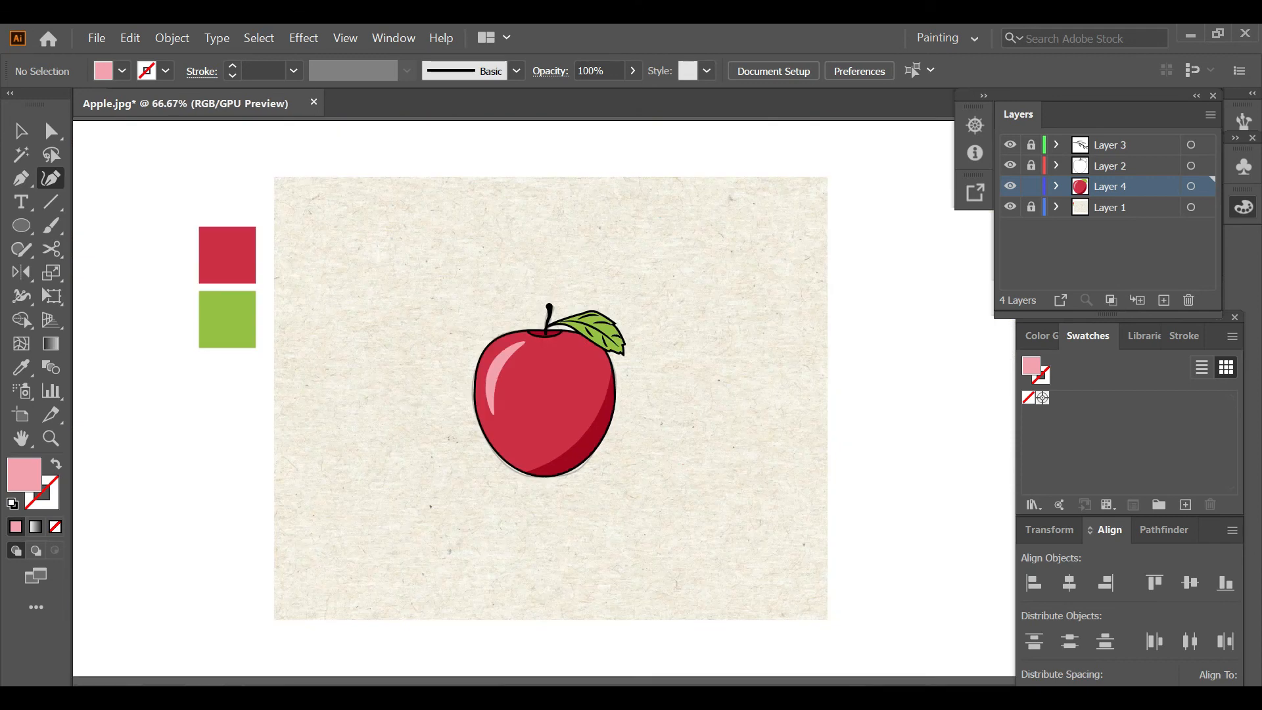
click(1032, 186)
click(1011, 207)
click(1011, 207)
key(i)
click(1031, 207)
click(250, 319)
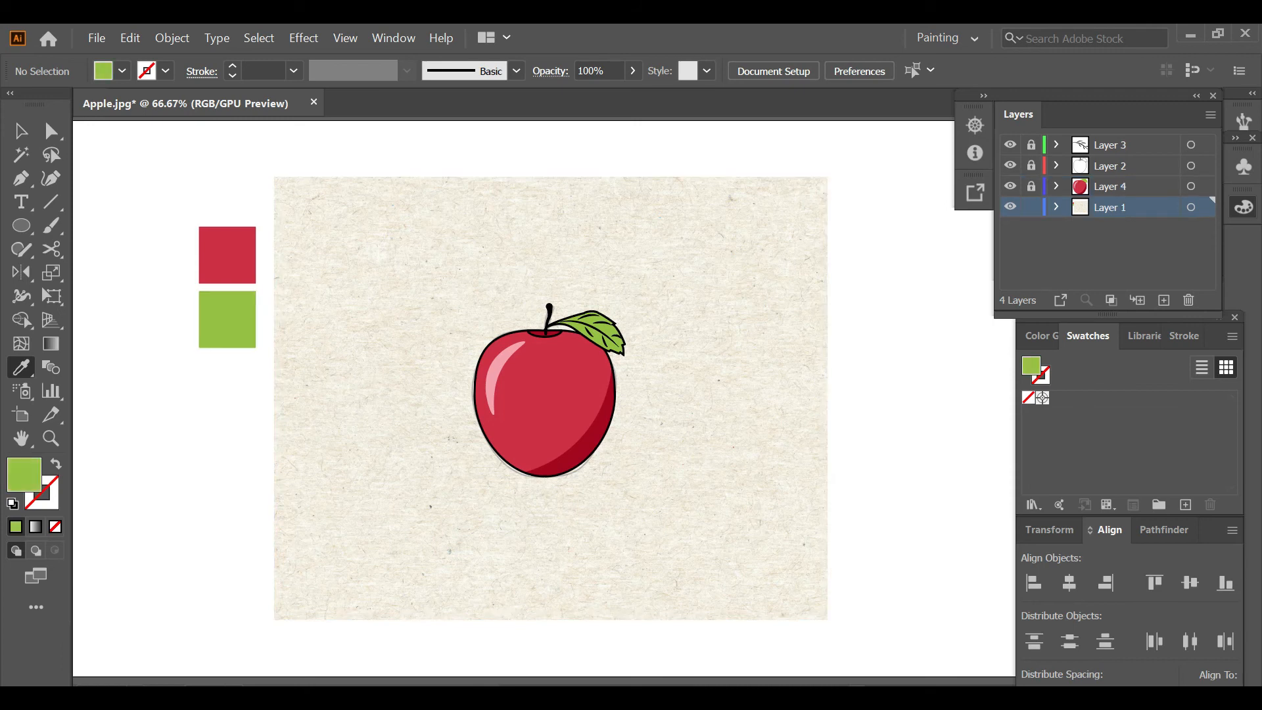
Step: Lock Layer 1, add a new layer directly above it and hide Layer 1
click(1031, 207)
click(1164, 301)
click(1011, 228)
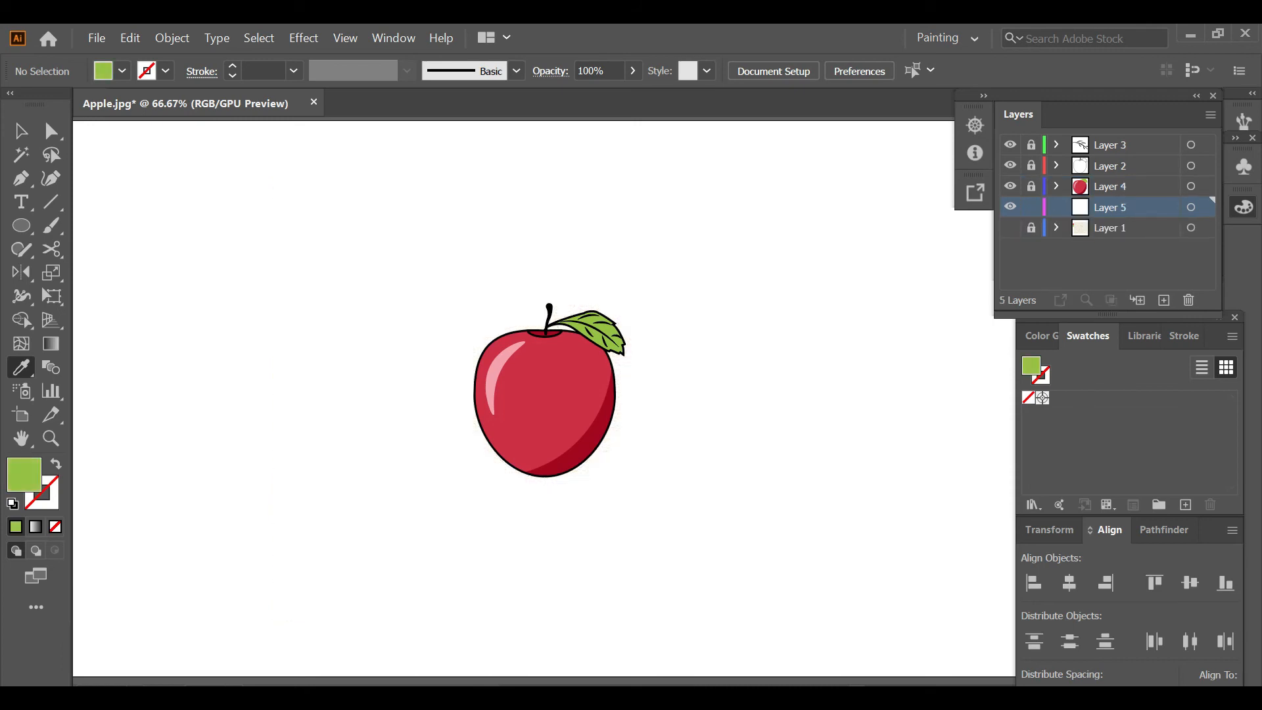
Step: Create a green 16 by 9 in background rectangle on Layer 5 and centre it on the artboard horizontally and vertically
scroll(651, 424, down, 3)
scroll(651, 423, up, 1)
key(m)
click(684, 414)
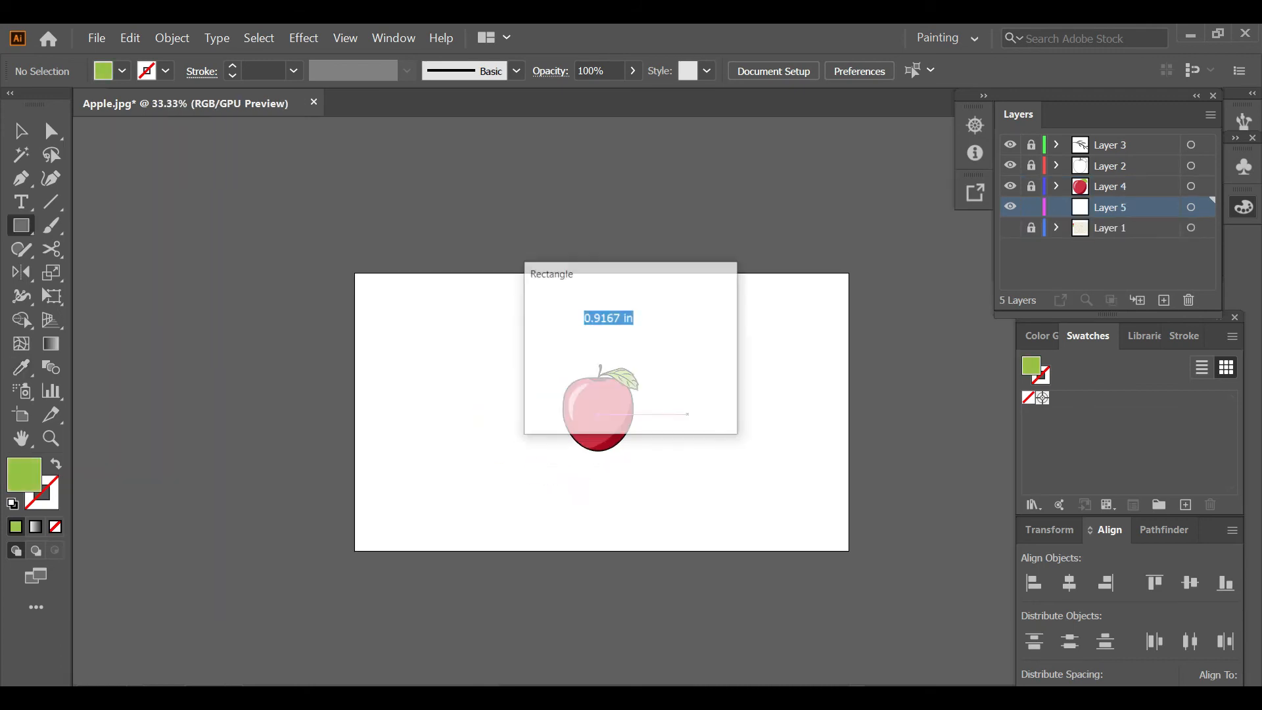
text(16)
key(Tab)
text(9)
key(Return)
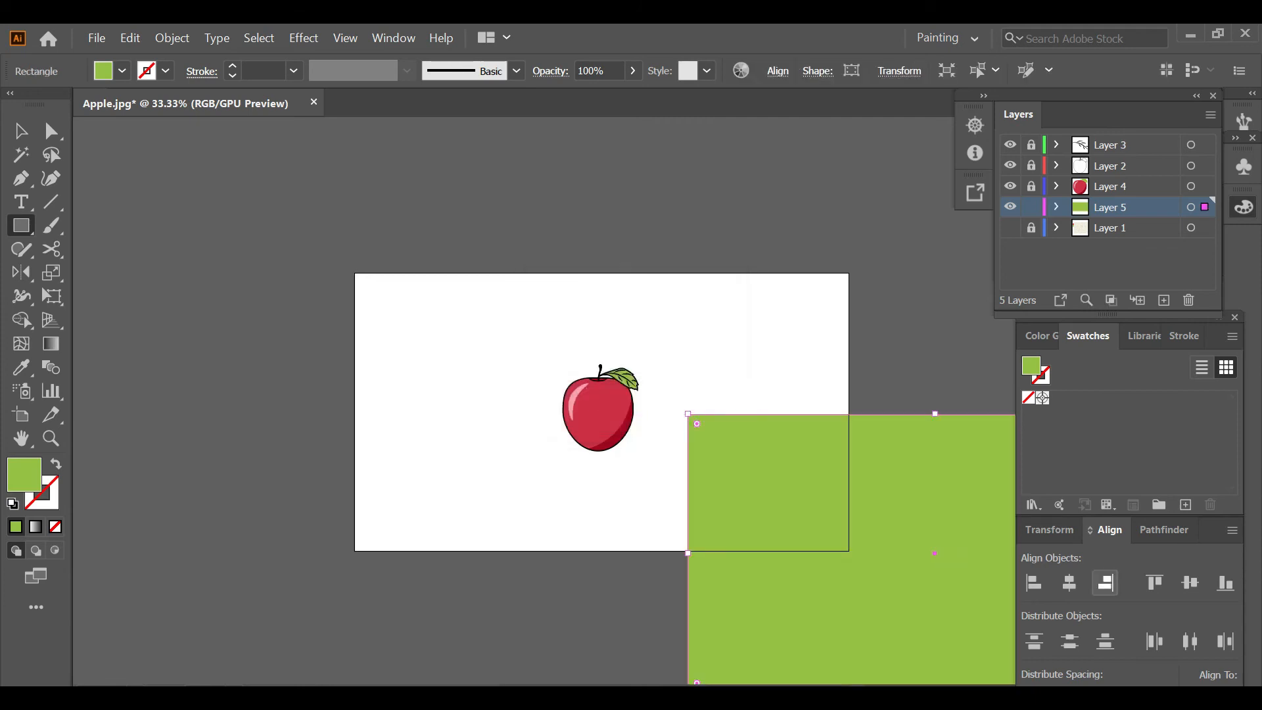
click(1070, 582)
click(1191, 583)
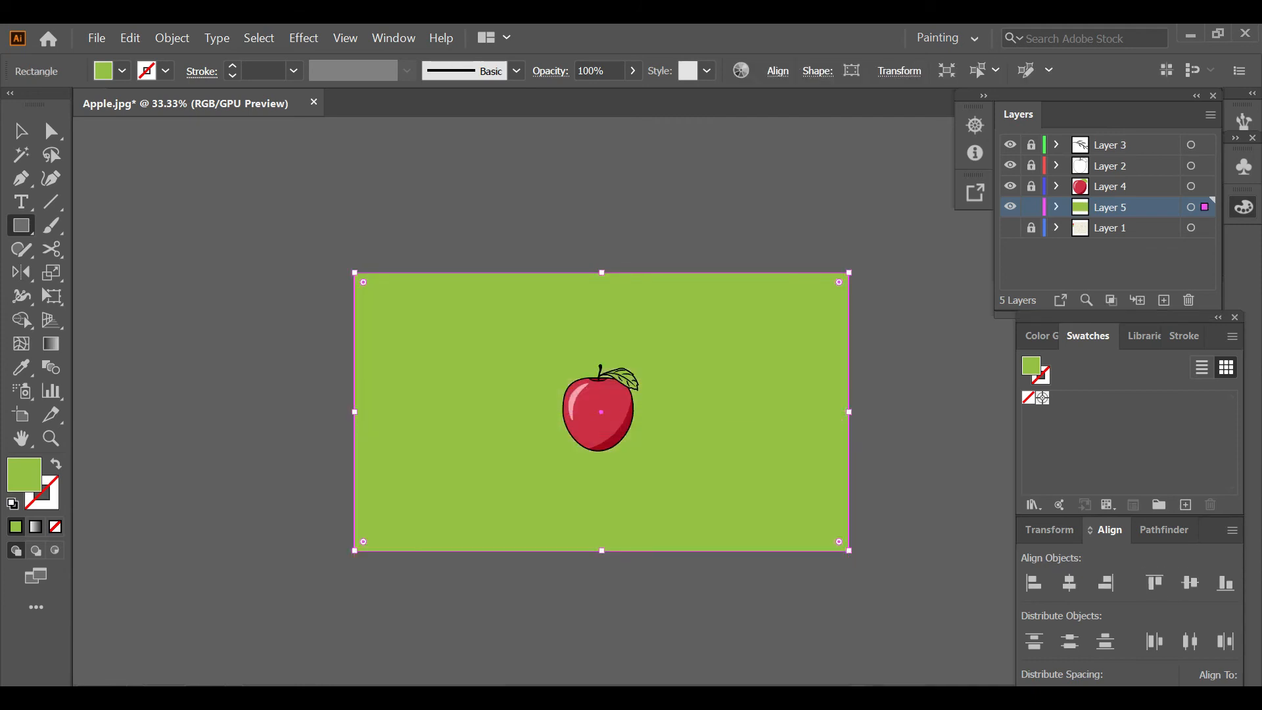
Step: Lock Layer 5 and unlock Layers 4, 2 and 3
key(v)
click(1031, 207)
click(1031, 187)
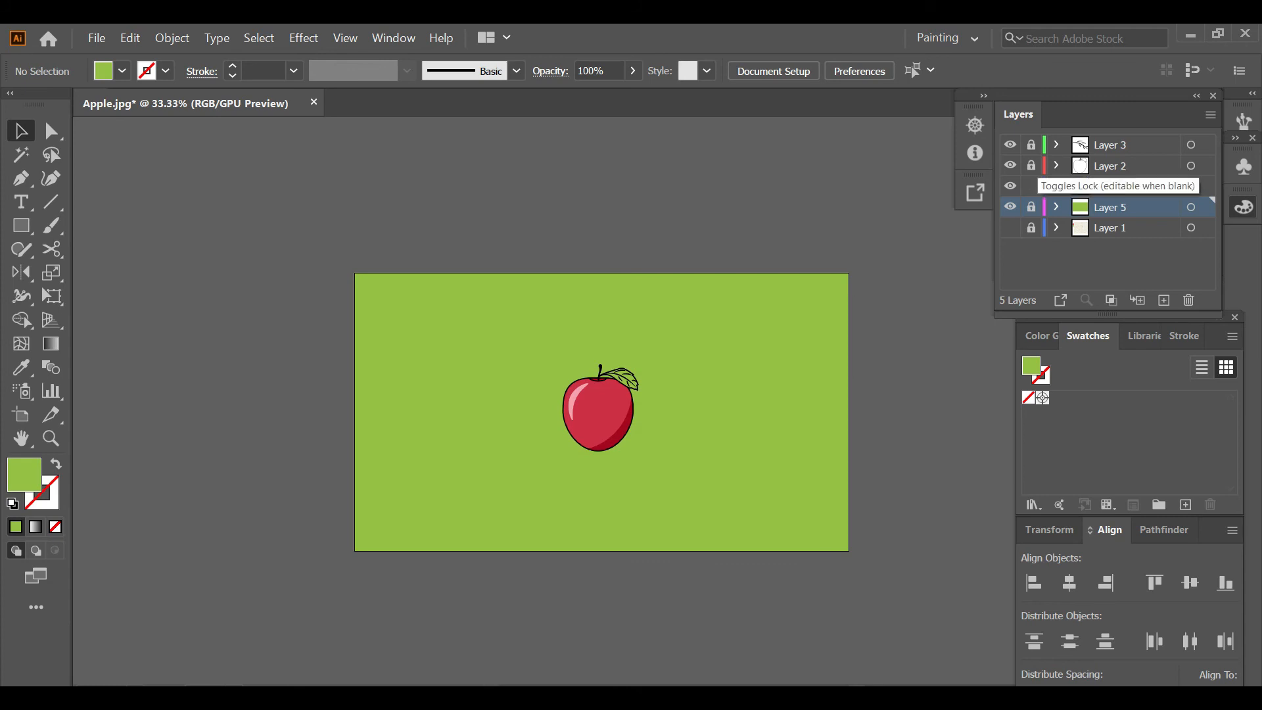
click(1032, 165)
click(1032, 145)
Step: Group the whole apple drawing and scale it up proportionally around its centre
key(ctrl+a)
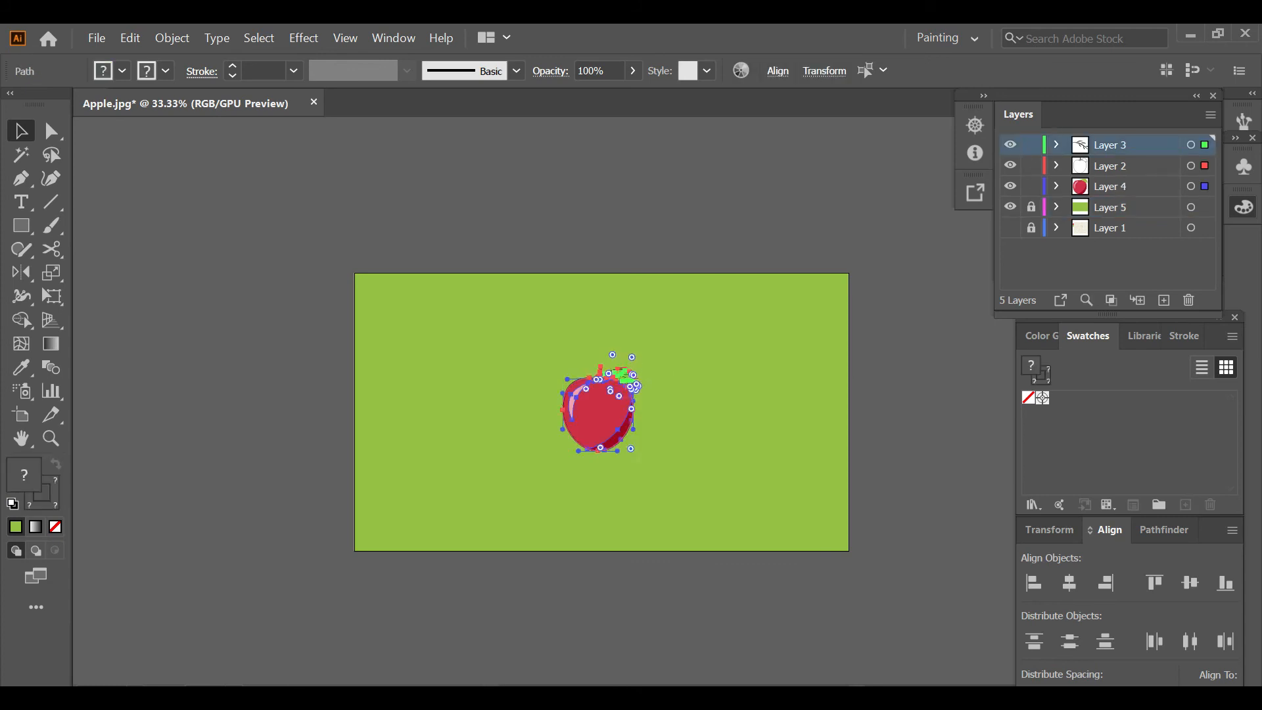
key(ctrl+g)
drag(601, 366, 599, 329)
click(718, 441)
Step: Change the background rectangle's fill to a lighter yellow-green and lock Layer 5
scroll(719, 442, up, 1)
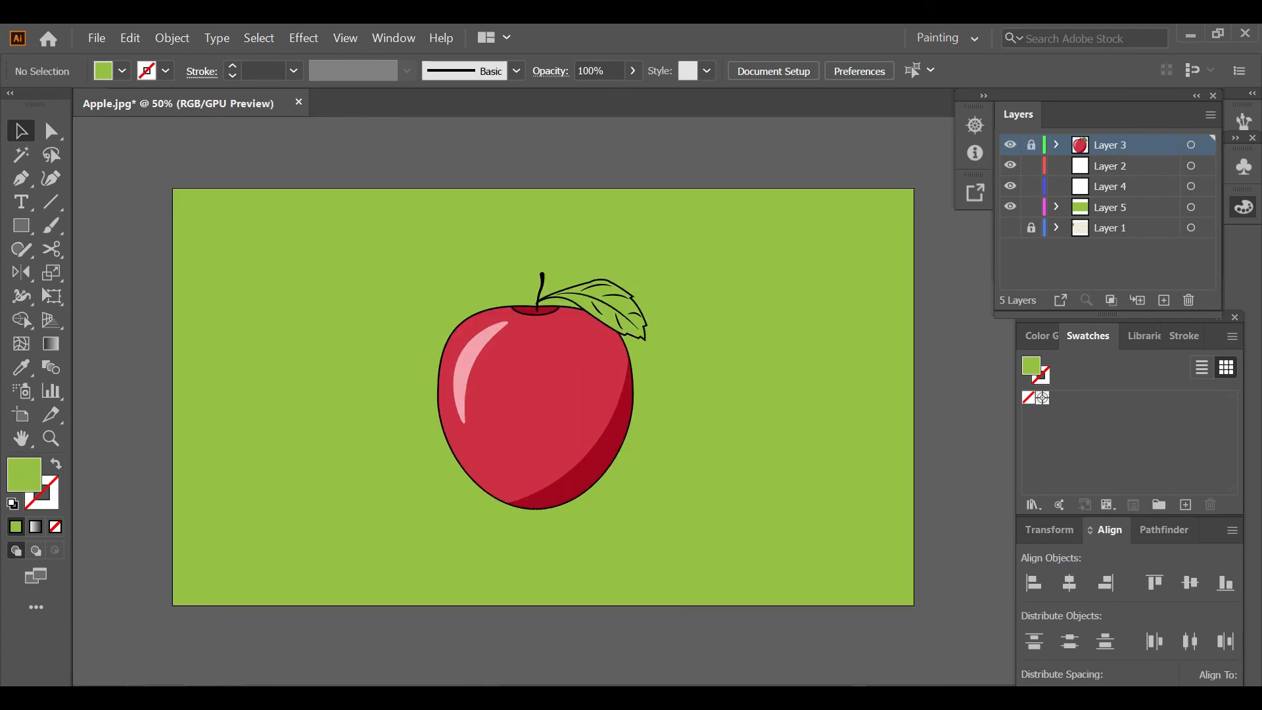
click(718, 441)
double_click(25, 474)
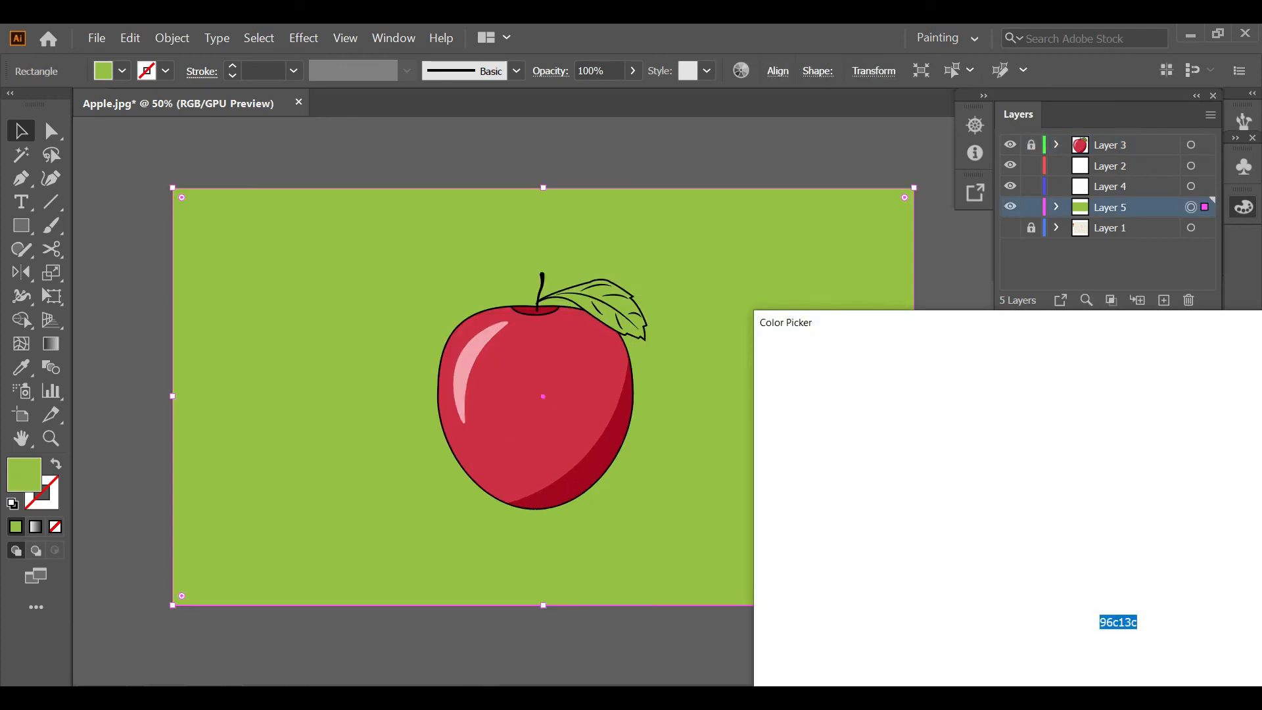
drag(925, 425, 912, 388)
click(1236, 385)
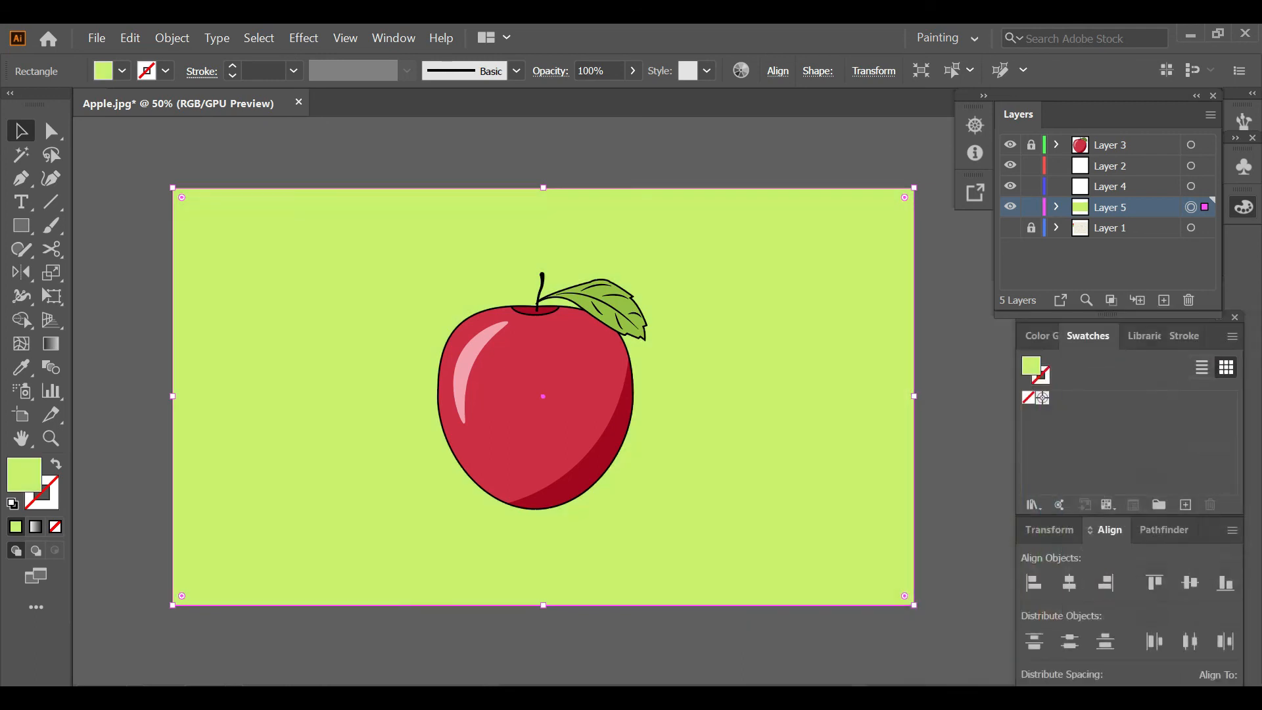
click(1032, 207)
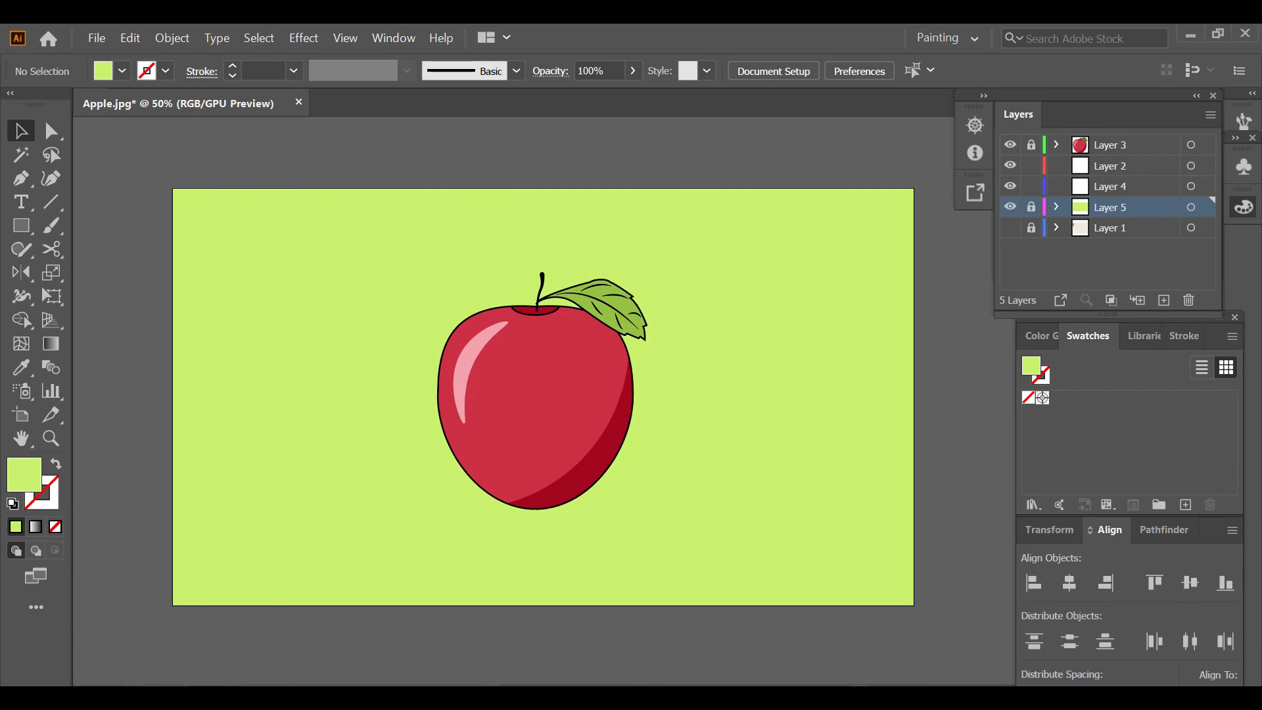